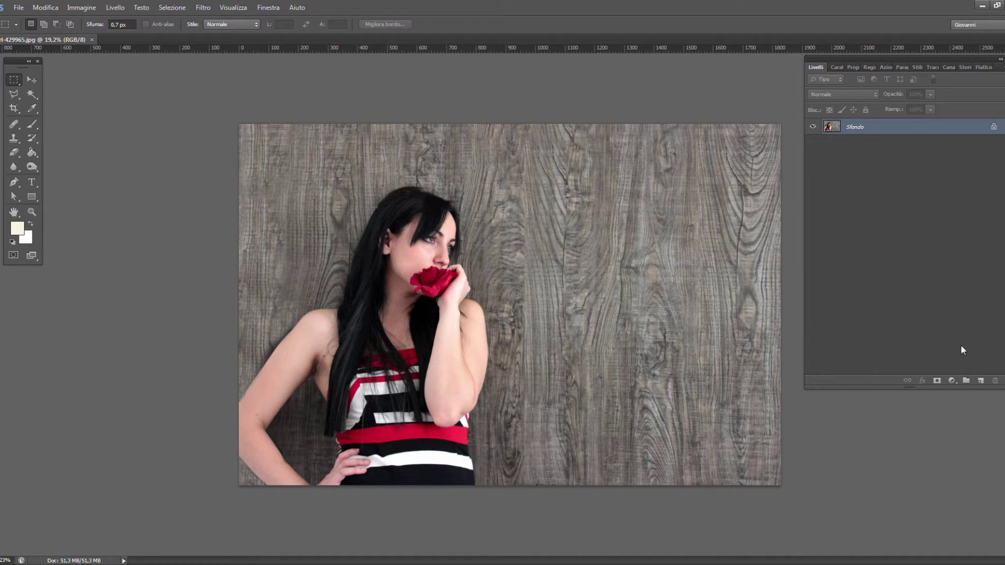
- Convert the background into Livello 0 and duplicate it as Livello 0 copia
{"action": "double_click", "coordinate": [859, 133]}
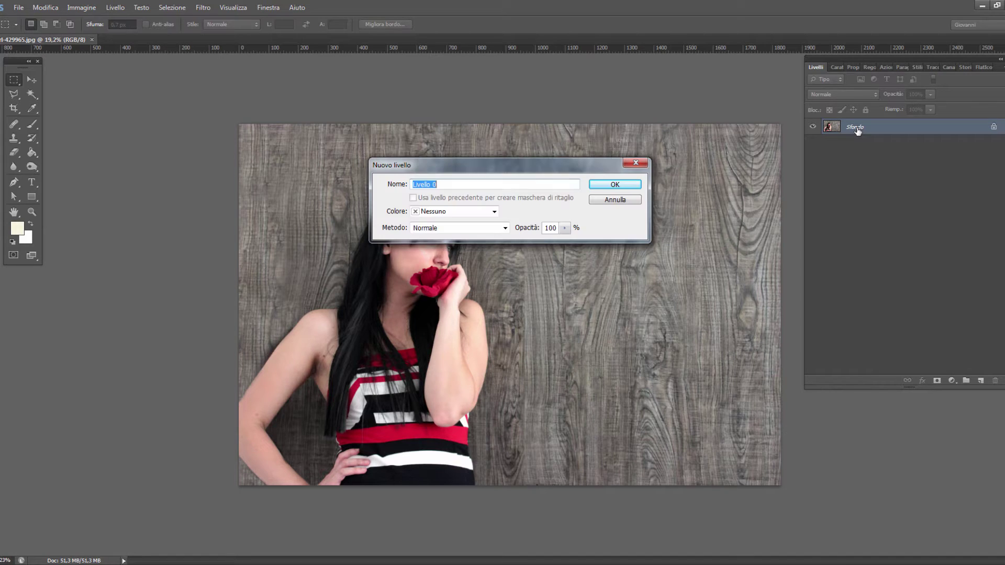
{"action": "left_click", "coordinate": [617, 197]}
{"action": "left_click_drag", "start_coordinate": [869, 139], "coordinate": [982, 383]}
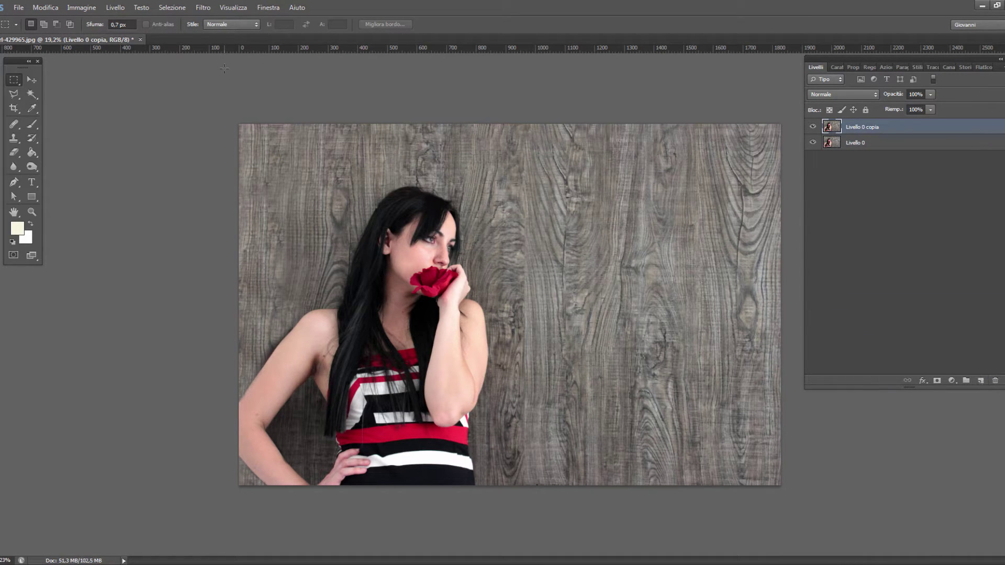
- Apply Accentua passaggio to the copy, blend it in Sovrapponi, and compare its effect
{"action": "left_click", "coordinate": [202, 7]}
{"action": "mouse_move", "coordinate": [209, 200]}
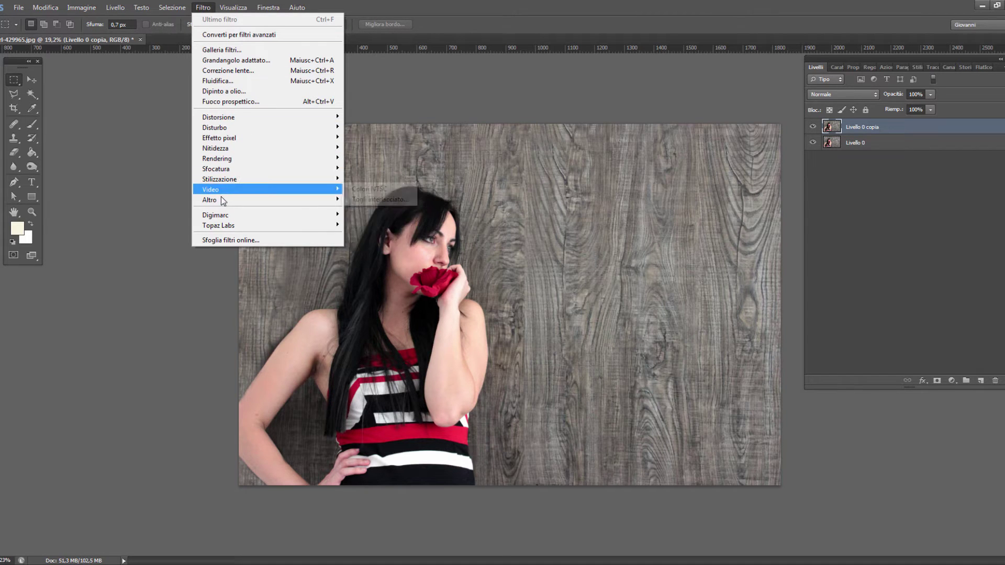
{"action": "left_click", "coordinate": [385, 200]}
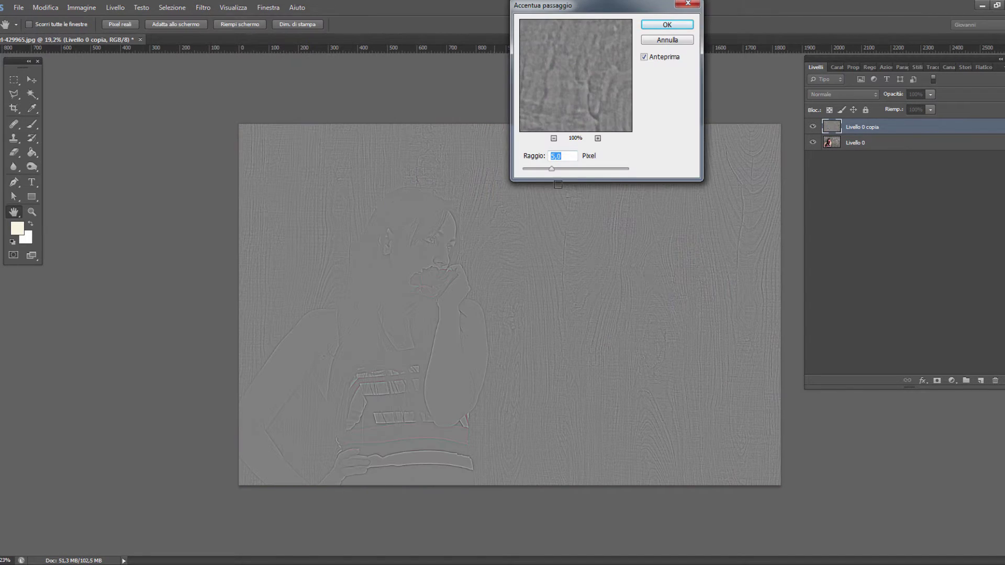
{"action": "left_click", "coordinate": [672, 24]}
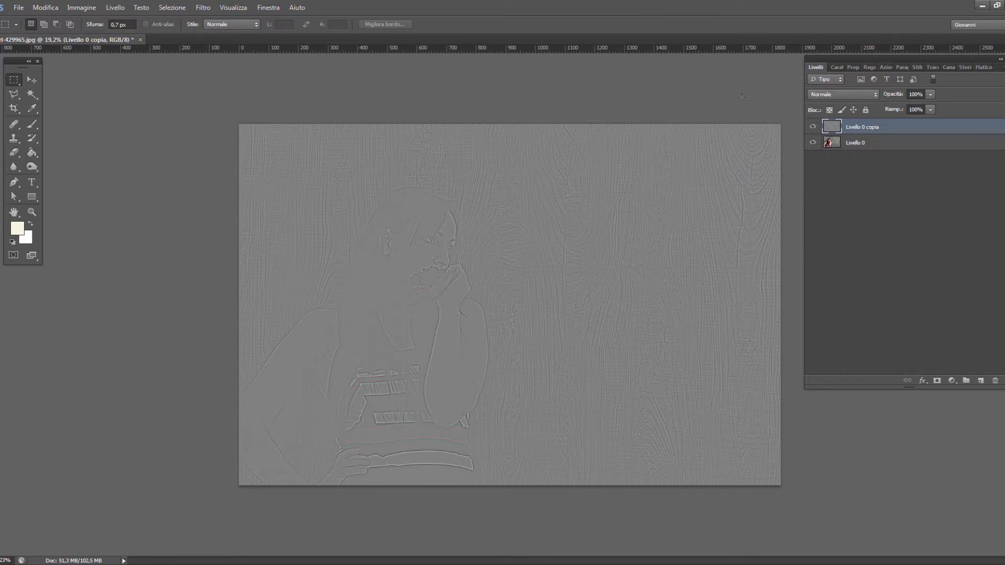
{"action": "left_click", "coordinate": [865, 95]}
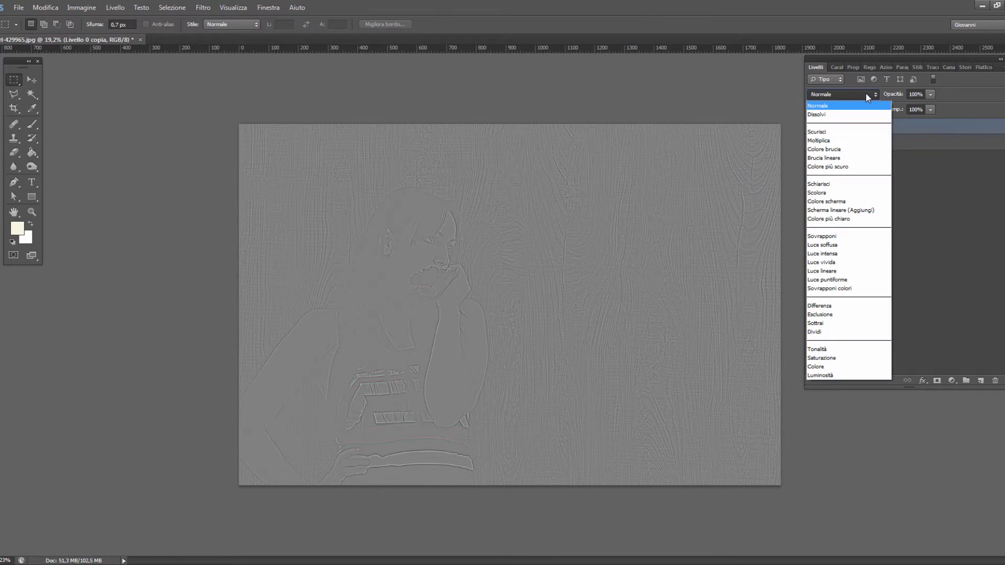
{"action": "left_click", "coordinate": [868, 236]}
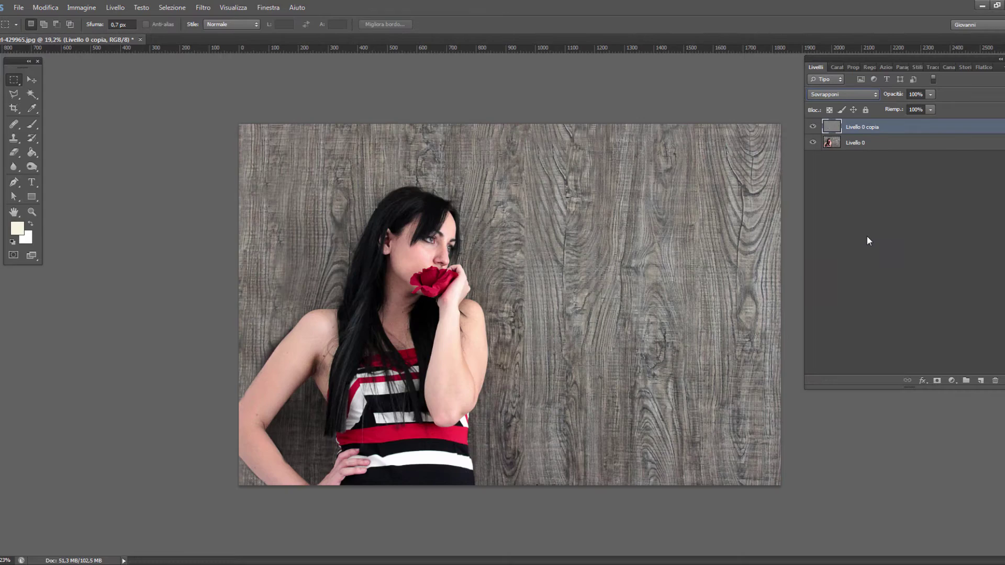
{"action": "left_click", "coordinate": [813, 126]}
{"action": "left_click", "coordinate": [814, 126]}
{"action": "left_click", "coordinate": [866, 146], "text": "shift"}
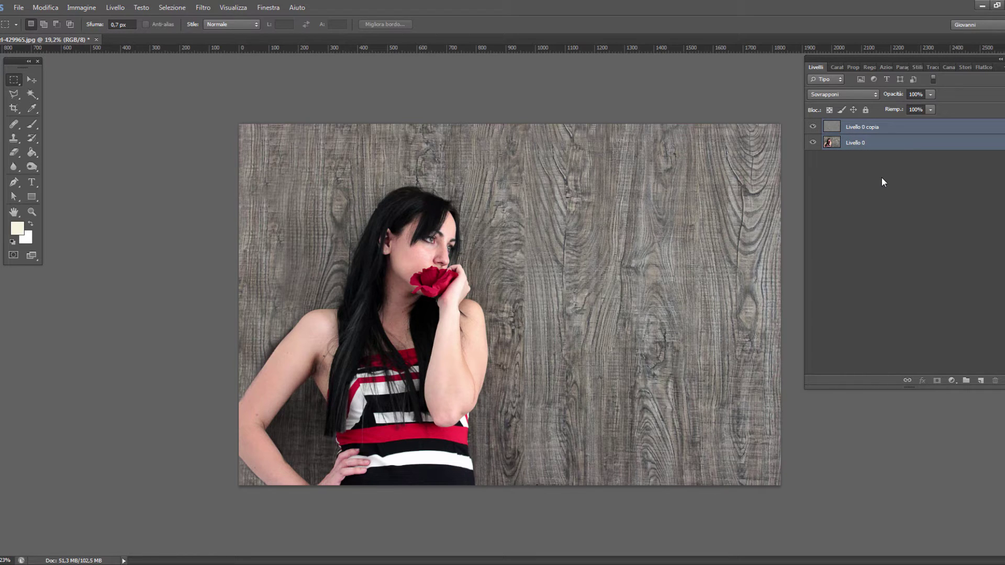
- Stamp visible layers into Livello 1 and add Valori tonali with midtone 1.03, white 206
{"action": "key", "text": "ctrl+shift+alt+e"}
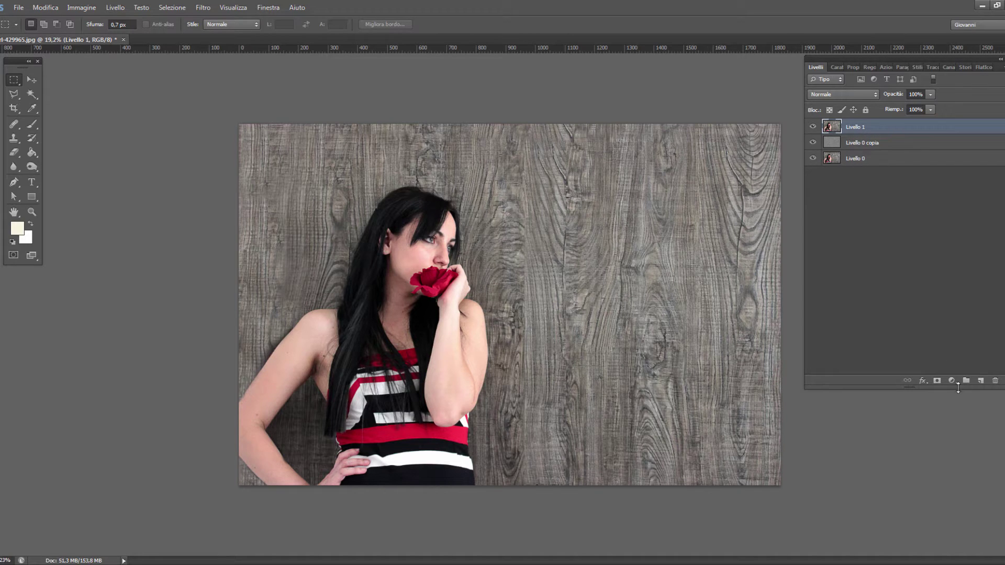
{"action": "left_click", "coordinate": [952, 382]}
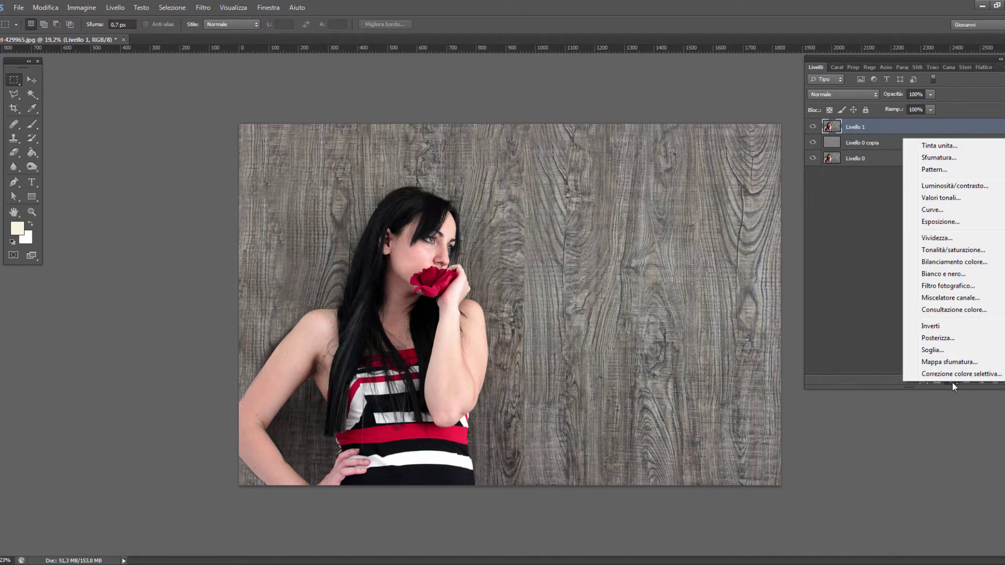
{"action": "left_click", "coordinate": [948, 200]}
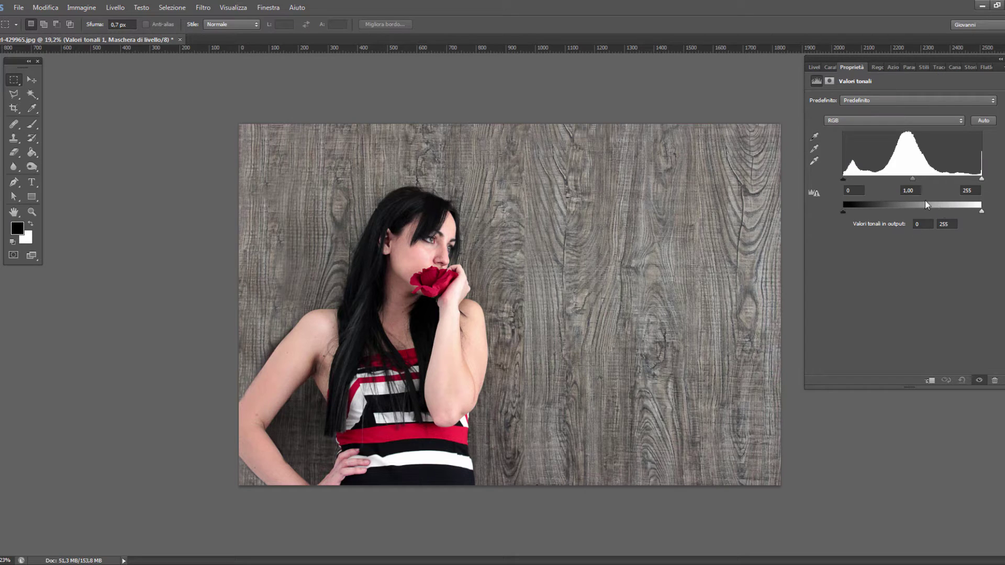
{"action": "left_click_drag", "start_coordinate": [912, 179], "coordinate": [902, 181]}
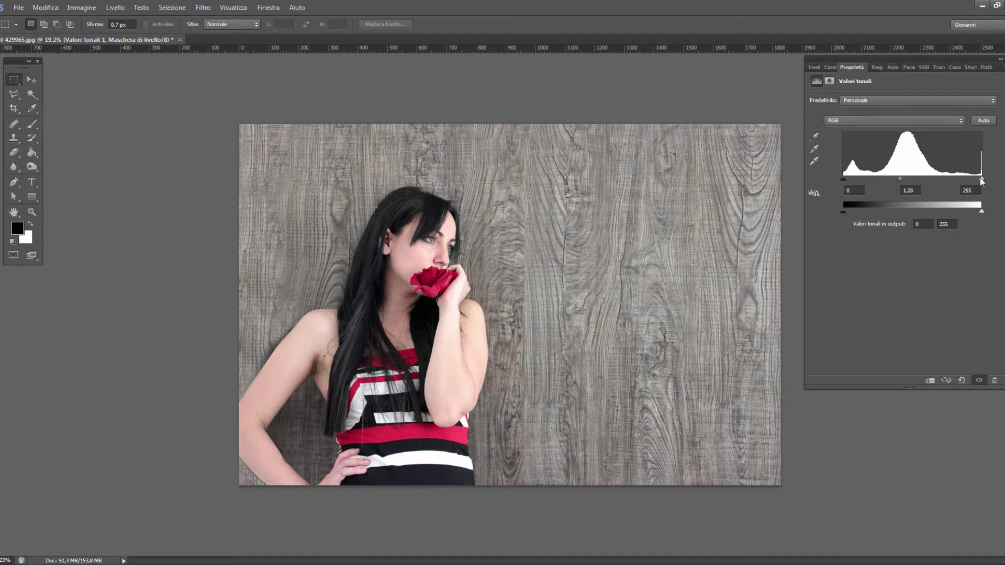
{"action": "left_click_drag", "start_coordinate": [982, 180], "coordinate": [958, 181]}
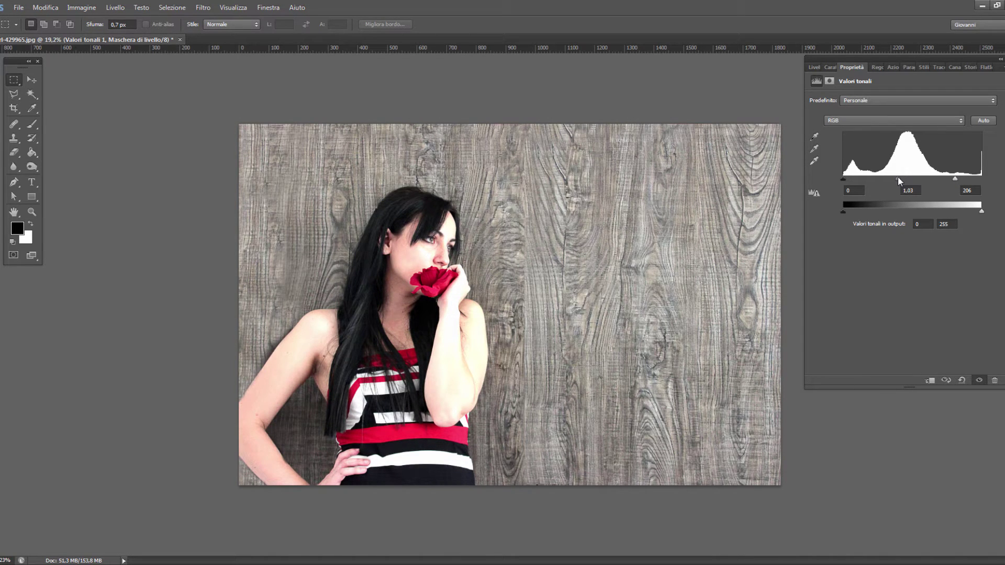
{"action": "left_click", "coordinate": [814, 68]}
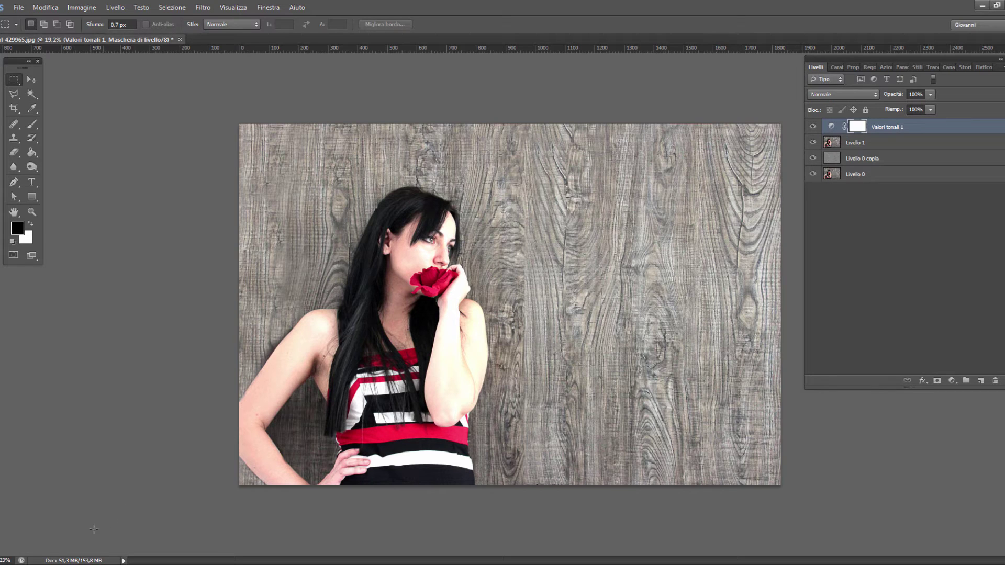
- Add Bilanciamento colore on Luci with Cyan/Rosso -19 and Magenta/Verde +11
{"action": "left_click", "coordinate": [952, 381]}
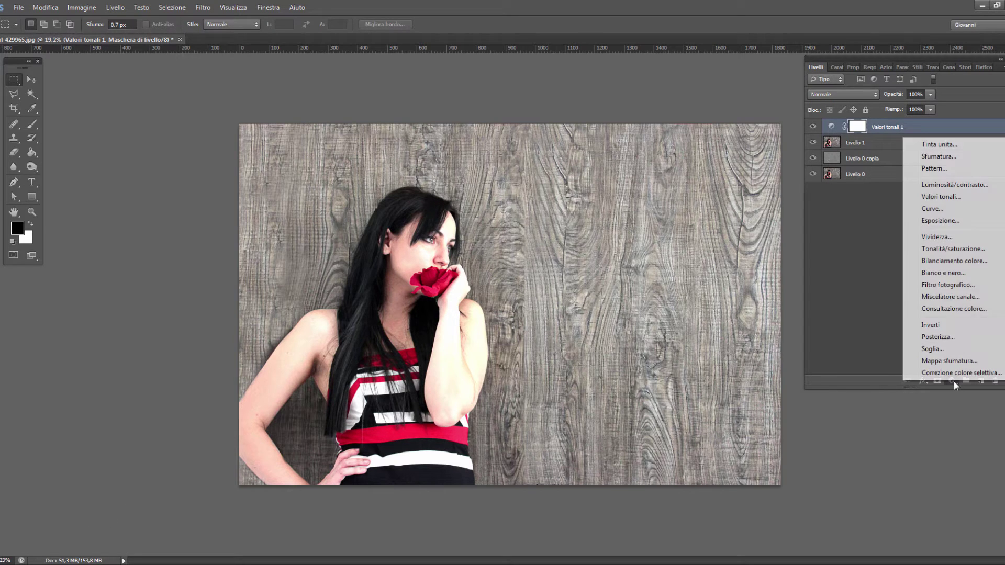
{"action": "left_click", "coordinate": [968, 262]}
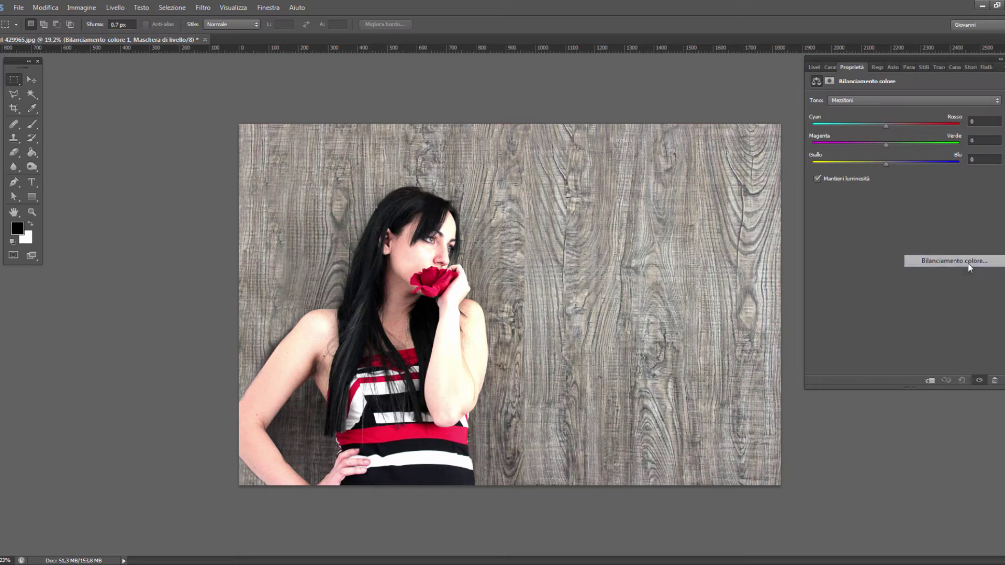
{"action": "left_click", "coordinate": [858, 100]}
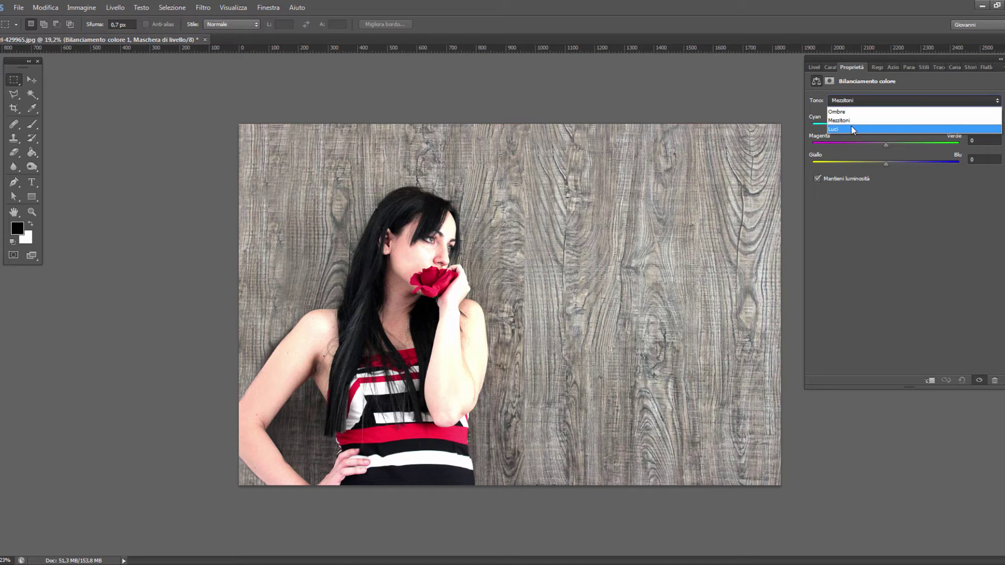
{"action": "left_click", "coordinate": [852, 128]}
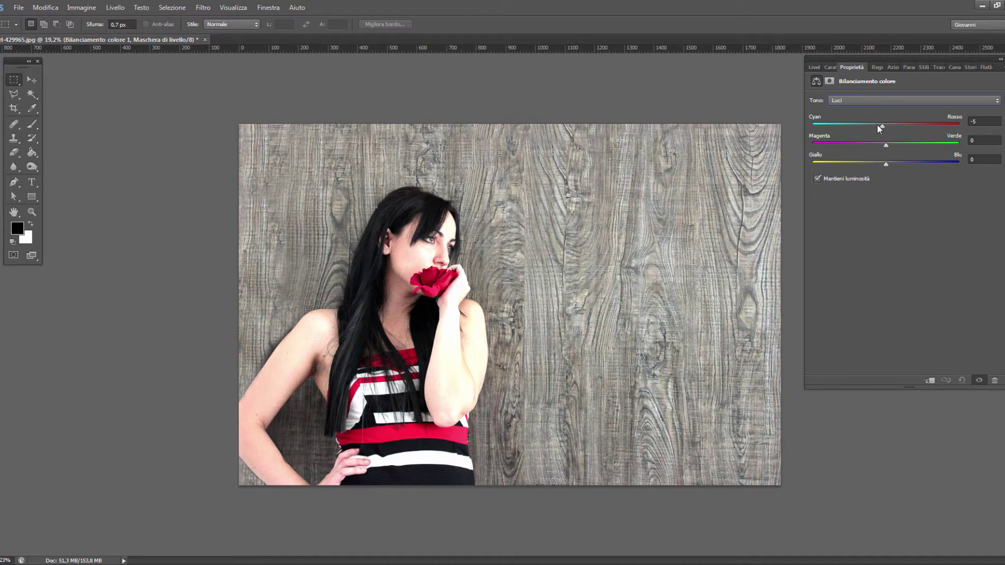
{"action": "mouse_move", "coordinate": [877, 125]}
{"action": "left_mouse_down"}
{"action": "mouse_move", "coordinate": [873, 146]}
{"action": "mouse_move", "coordinate": [887, 148]}
{"action": "left_mouse_up"}
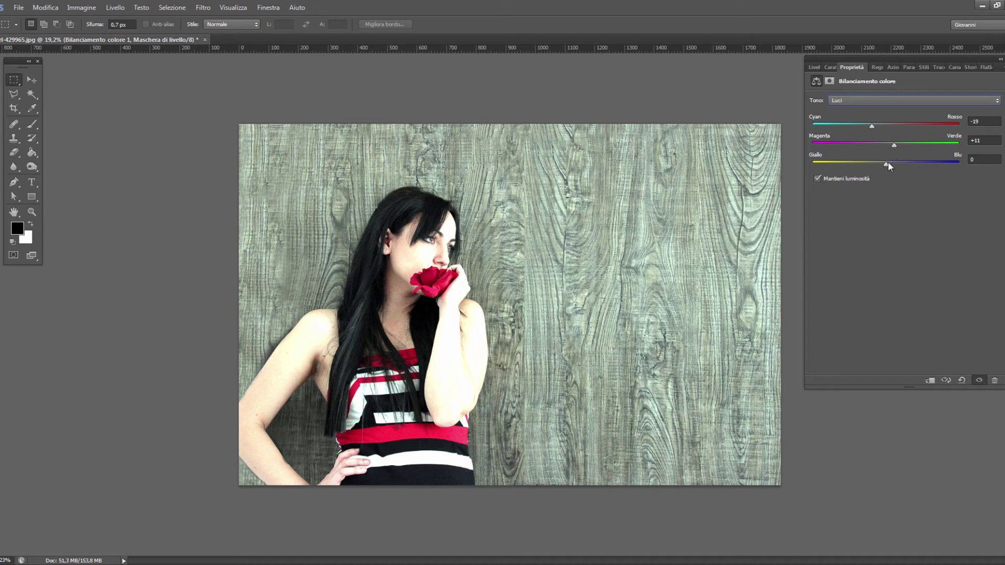
{"action": "left_click_drag", "start_coordinate": [887, 162], "coordinate": [875, 167]}
{"action": "key", "text": "F7"}
{"action": "left_click", "coordinate": [950, 380]}
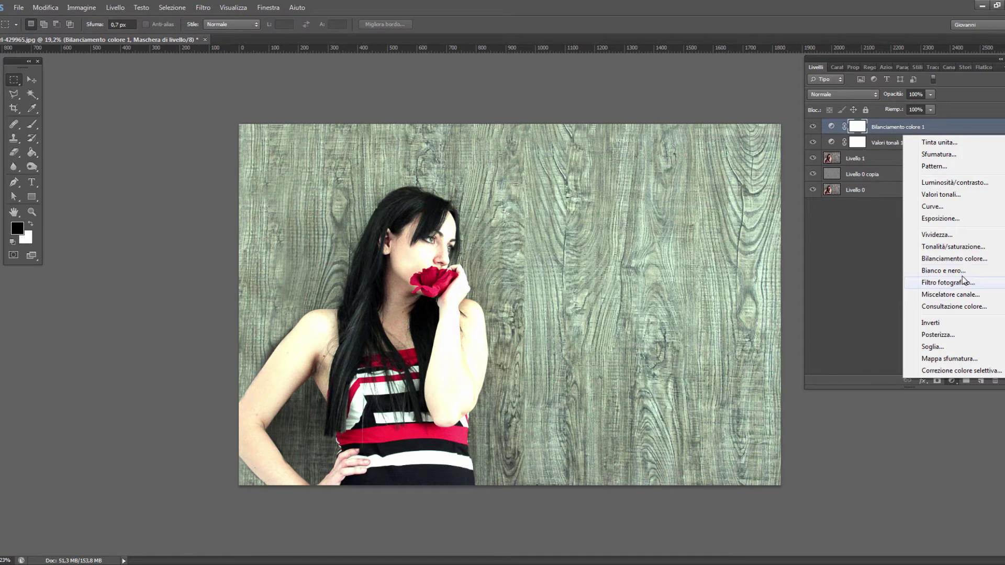
- Add a Luminosità/contrasto layer with Luminosità 8 and Contrasto 4
{"action": "left_click", "coordinate": [956, 182]}
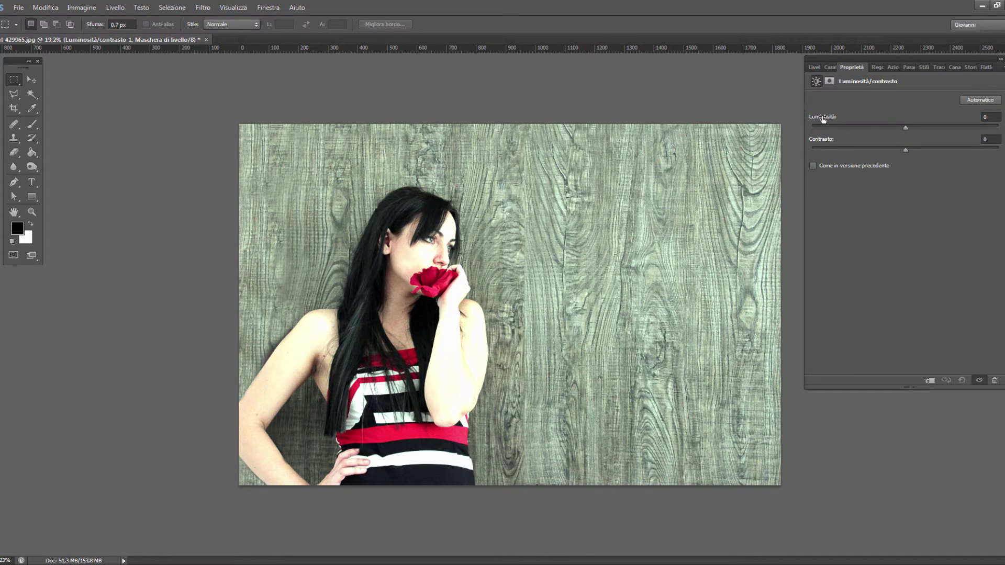
{"action": "mouse_move", "coordinate": [823, 118]}
{"action": "left_mouse_down"}
{"action": "mouse_move", "coordinate": [834, 143]}
{"action": "mouse_move", "coordinate": [836, 120]}
{"action": "left_mouse_up"}
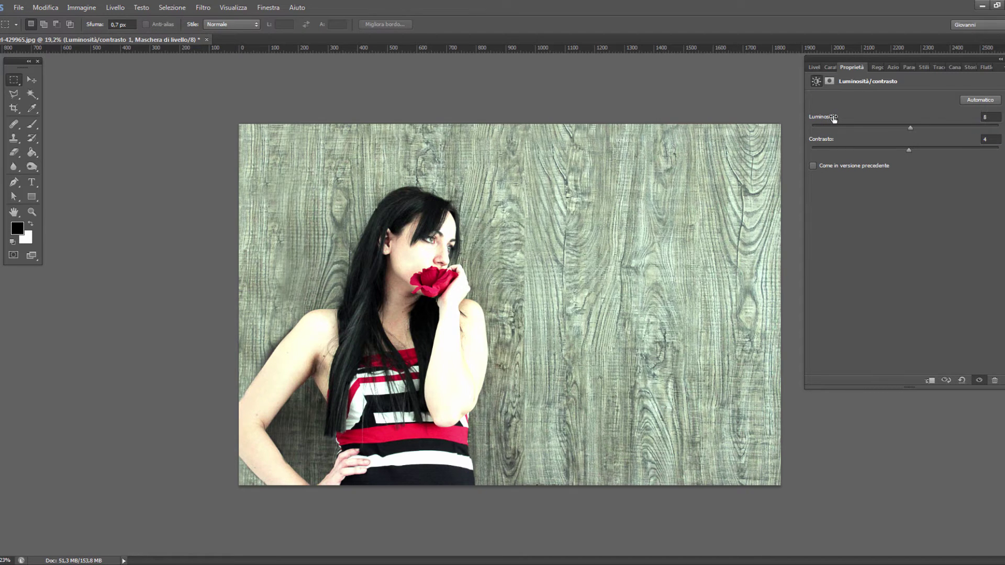
{"action": "left_click", "coordinate": [810, 68]}
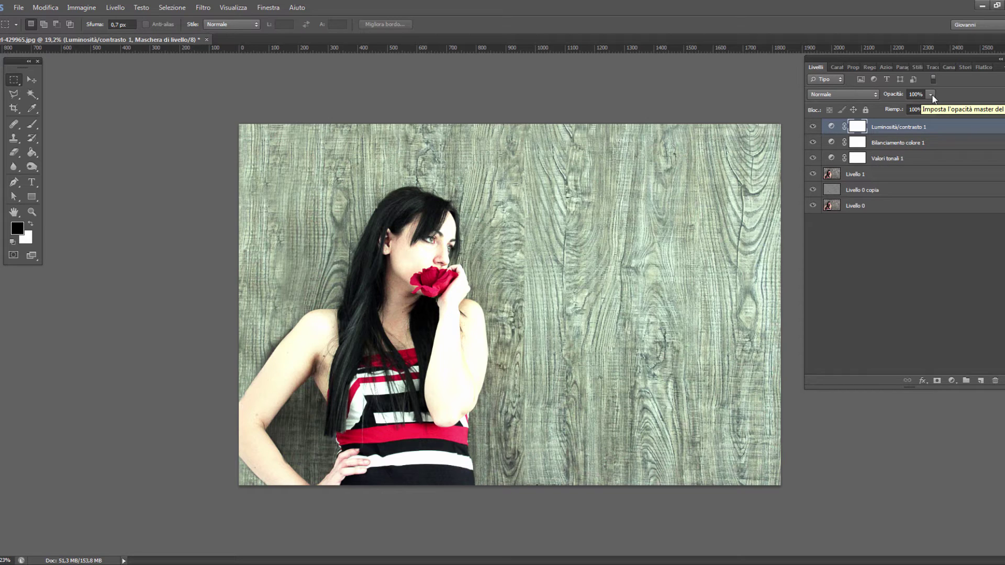
- Lower Valori tonali 1's opacity to 45%, after slightly reducing Bilanciamento colore 1's opacity
{"action": "left_click", "coordinate": [931, 94]}
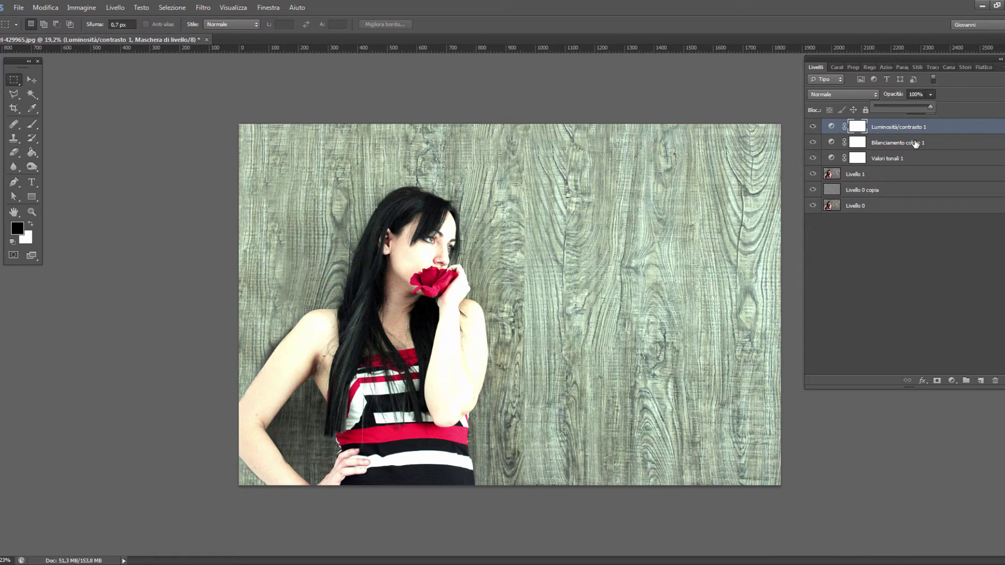
{"action": "key", "text": "alt+bracketleft"}
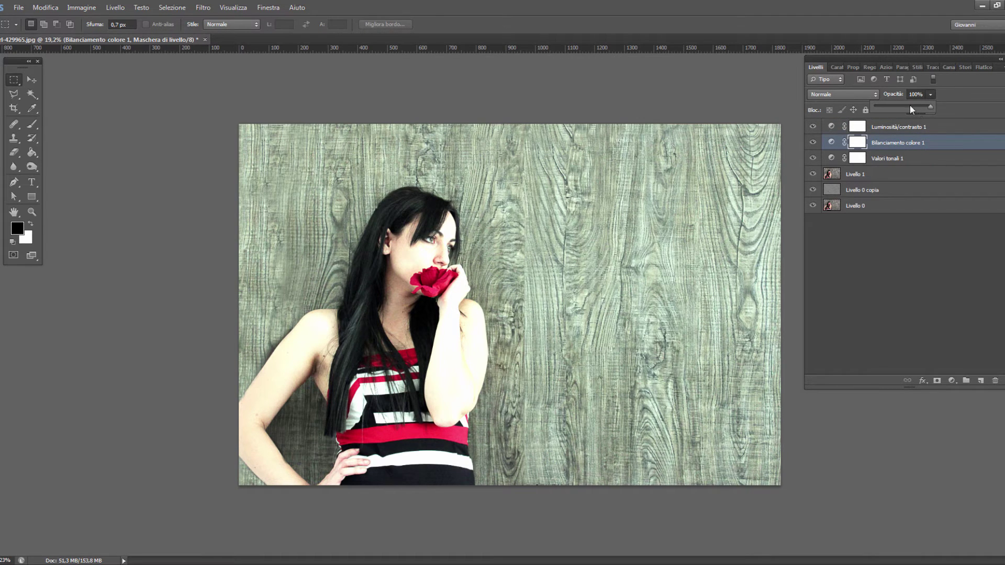
{"action": "left_click_drag", "start_coordinate": [887, 107], "coordinate": [886, 106]}
{"action": "key", "text": "alt+bracketleft"}
{"action": "left_click", "coordinate": [931, 94]}
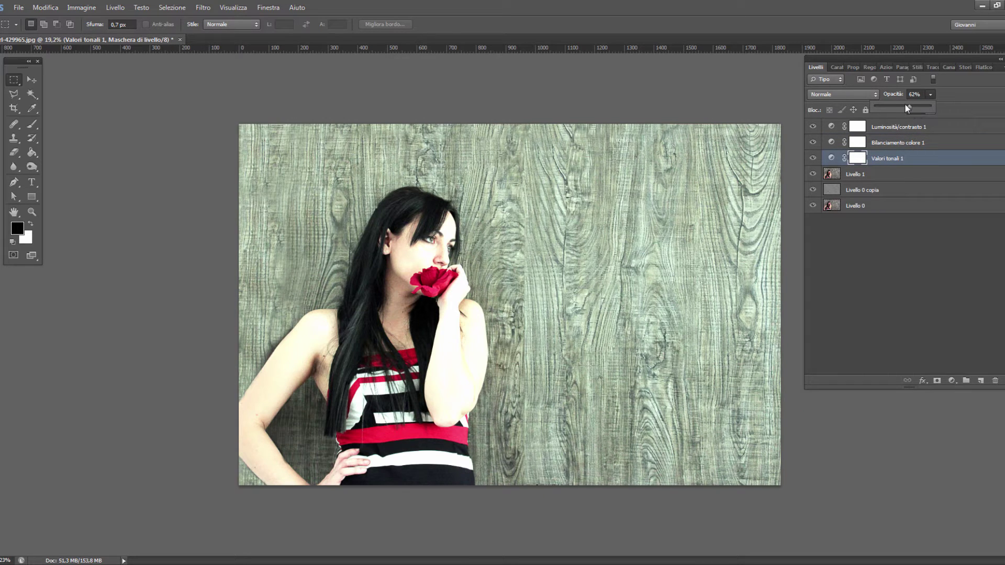
{"action": "left_click_drag", "start_coordinate": [906, 105], "coordinate": [961, 113]}
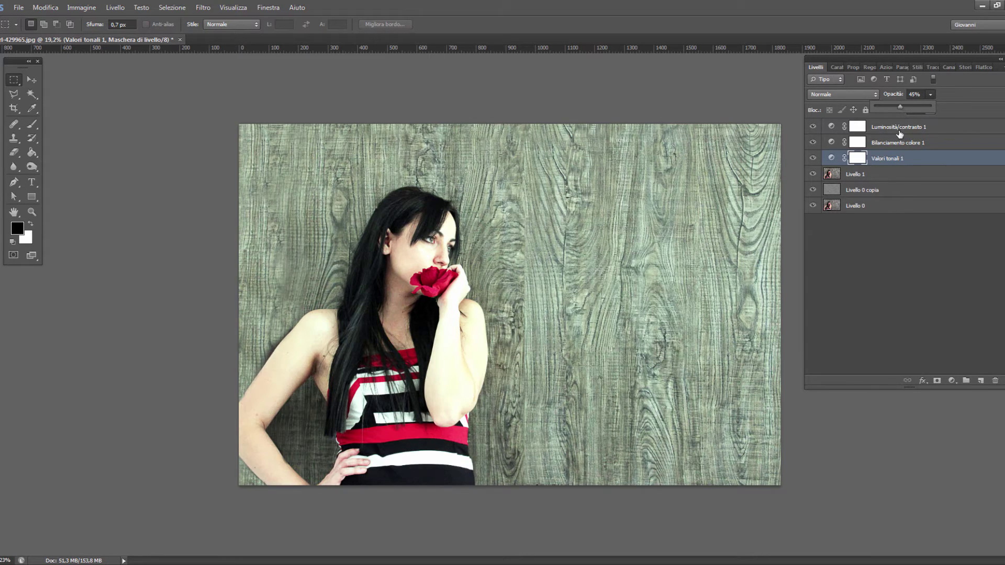
{"action": "left_click_drag", "start_coordinate": [908, 109], "coordinate": [902, 130]}
- Select the four grading layers and stamp them into a merged Livello 2
{"action": "left_click", "coordinate": [903, 130]}
{"action": "left_click", "coordinate": [896, 158], "text": "shift"}
{"action": "left_click", "coordinate": [894, 178], "text": "shift"}
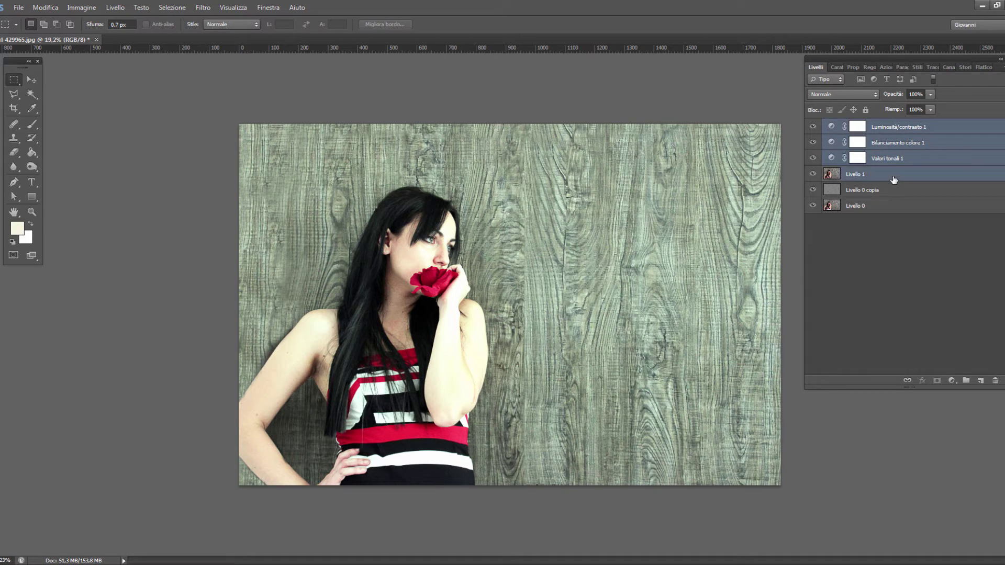
{"action": "key", "text": "ctrl+alt+e"}
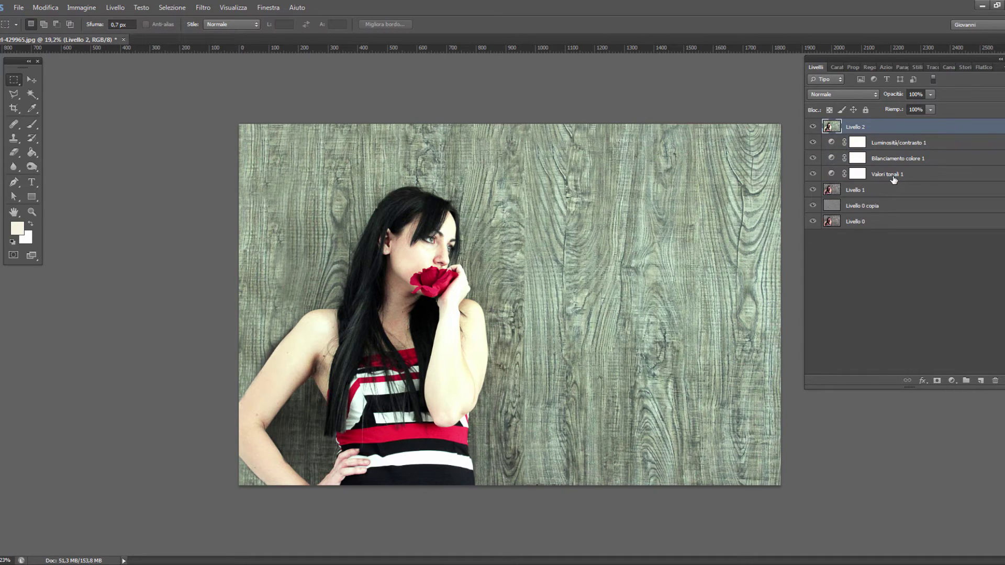
- Hide the layers beneath Livello 2 and toggle it to compare with the ungraded photo
{"action": "left_click_drag", "start_coordinate": [812, 142], "coordinate": [812, 205]}
{"action": "left_click", "coordinate": [813, 127]}
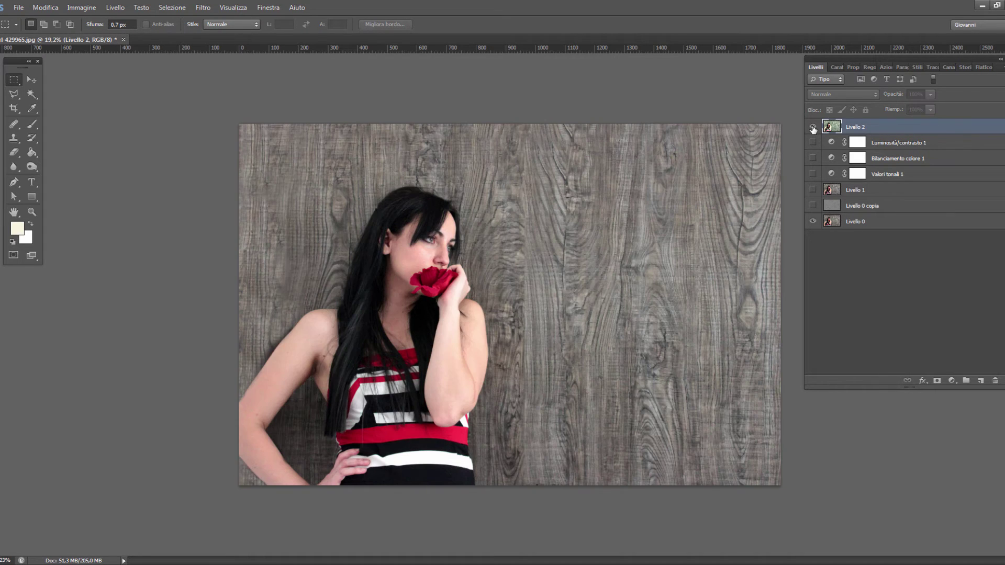
{"action": "left_click", "coordinate": [813, 127]}
{"action": "left_click", "coordinate": [813, 127]}
{"action": "left_click", "coordinate": [813, 127]}
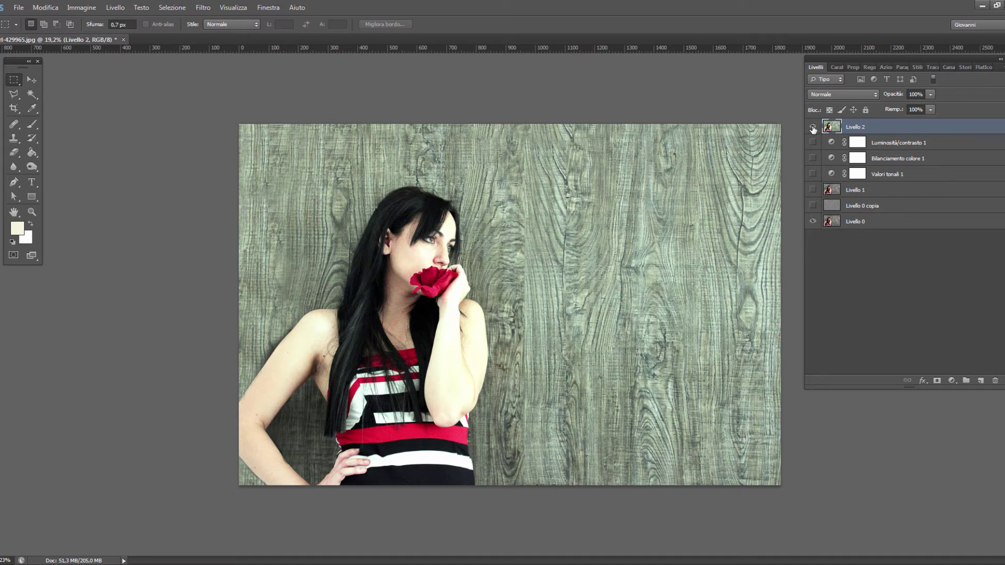
- Set Livello 2 to Luce intensa blending at 50% opacity
{"action": "left_click", "coordinate": [844, 95]}
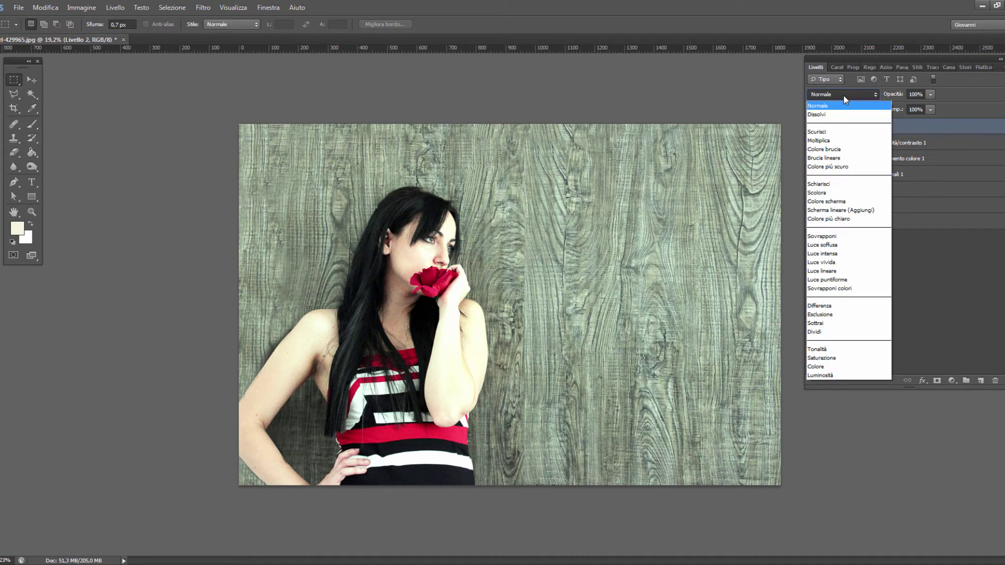
{"action": "left_click", "coordinate": [836, 253]}
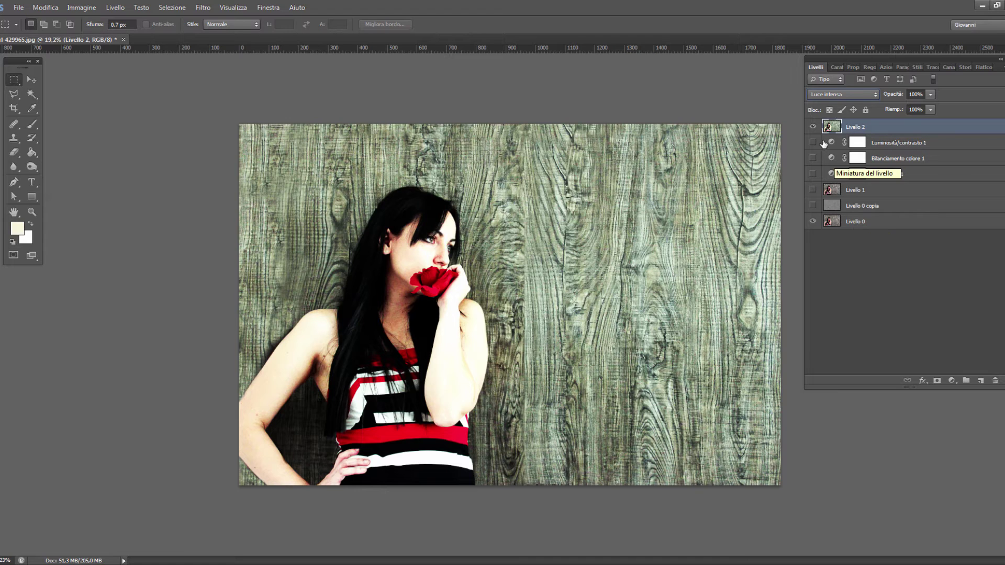
{"action": "left_click_drag", "start_coordinate": [930, 95], "coordinate": [902, 108]}
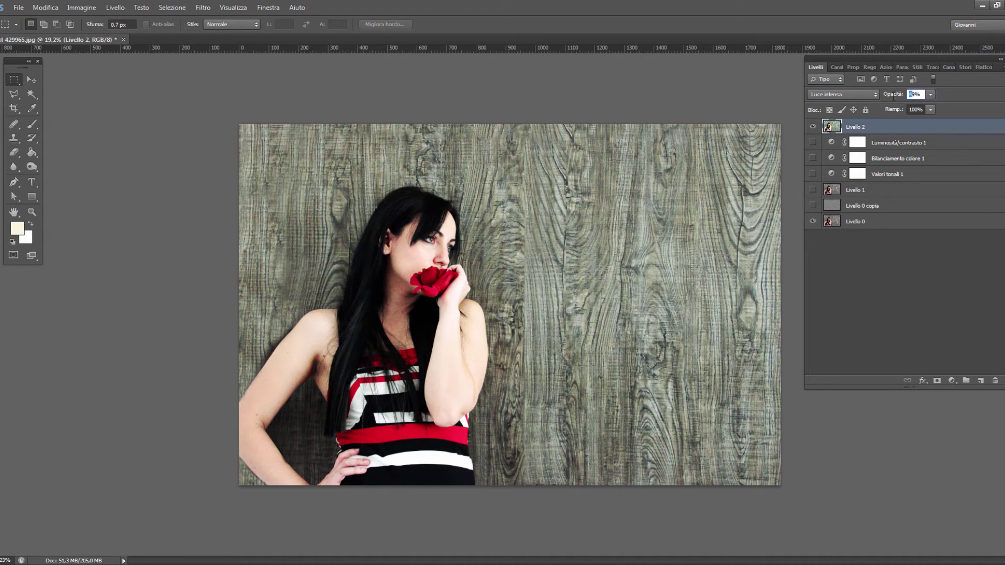
{"action": "key", "text": "Up"}
- Commit the 50% opacity and add a Bianco e nero layer using the Più chiaro preset
{"action": "key", "text": "Return"}
{"action": "left_click", "coordinate": [952, 382]}
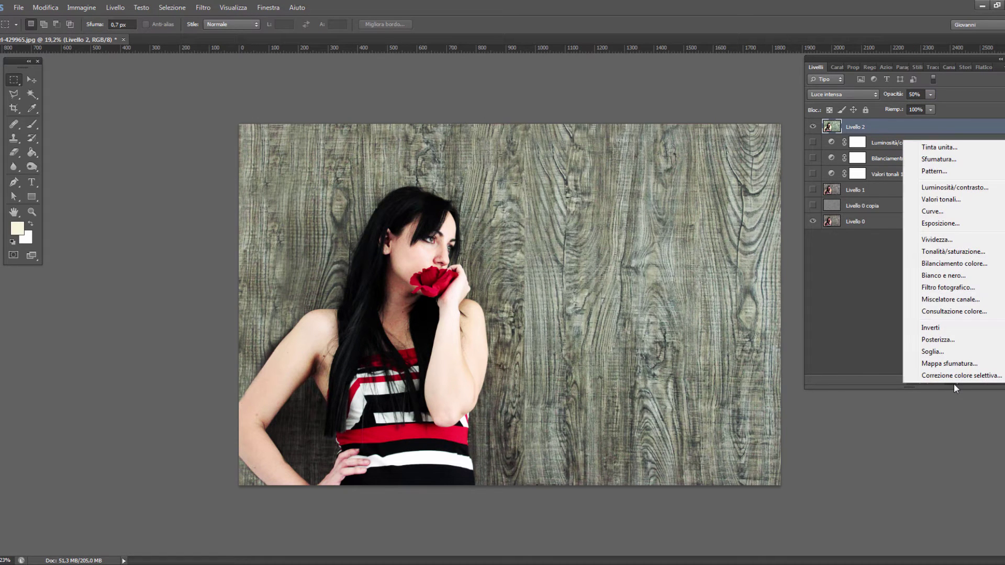
{"action": "left_click", "coordinate": [956, 280]}
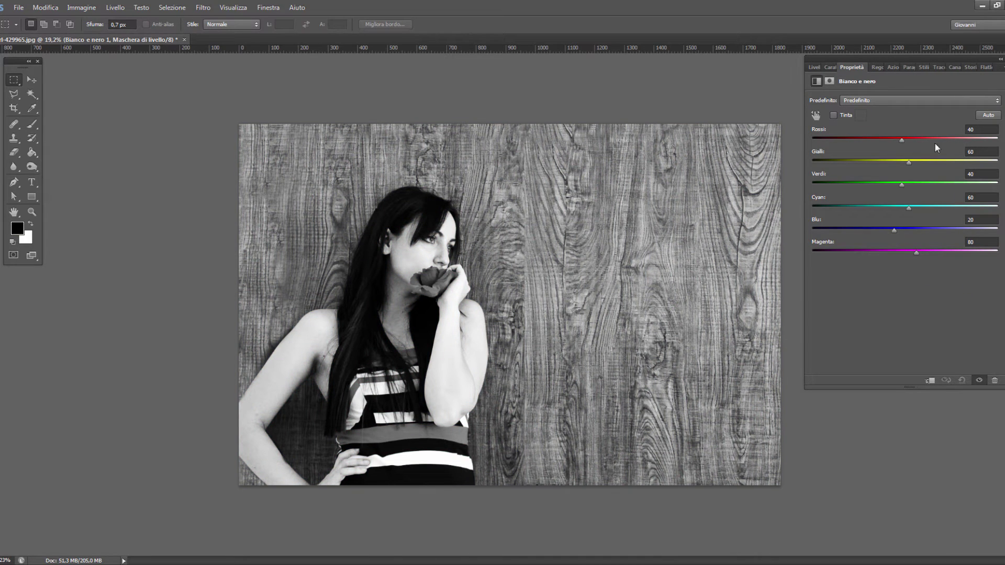
{"action": "left_click", "coordinate": [901, 100]}
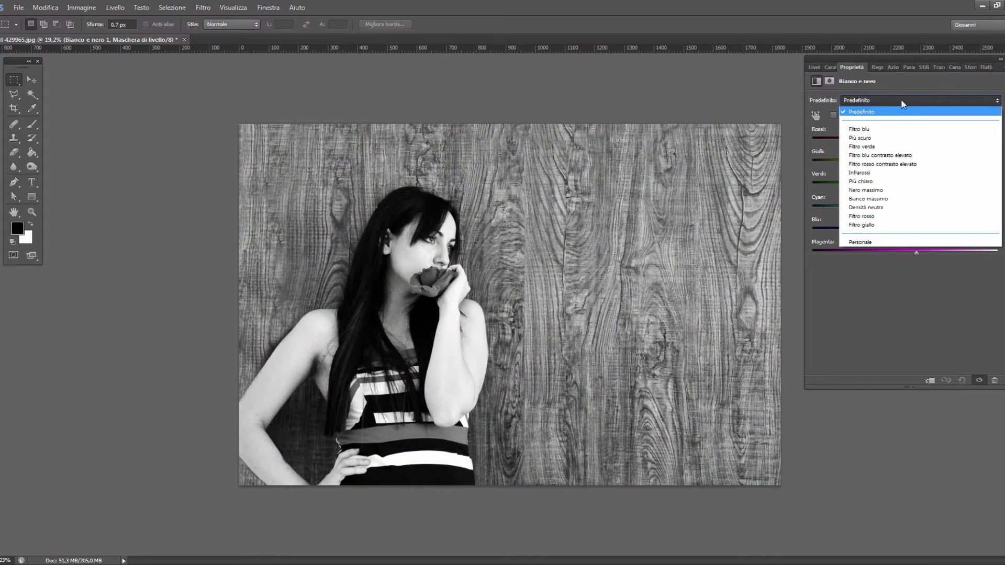
{"action": "left_click", "coordinate": [888, 181]}
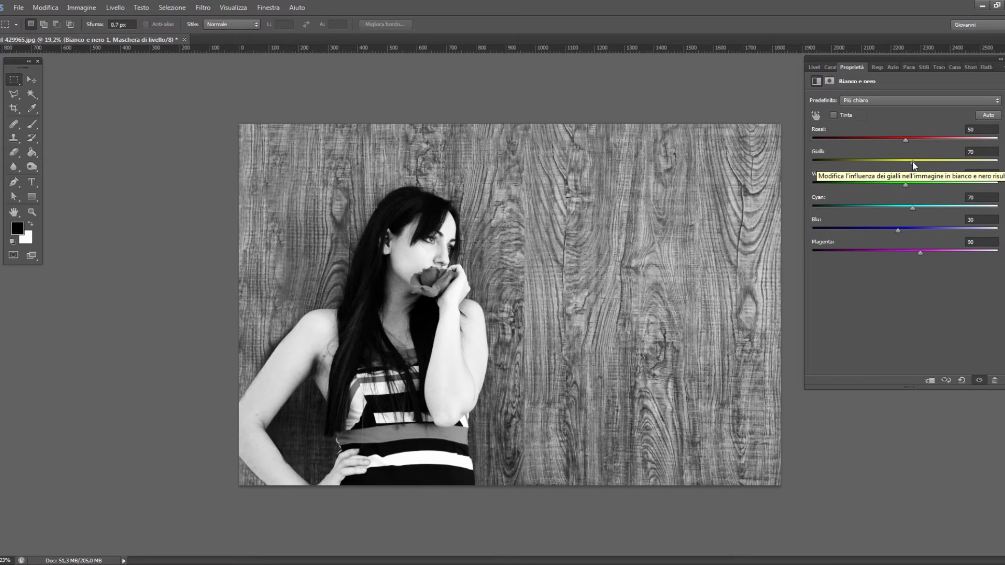
- Tune the greyscale conversion: Gialli raised to 64, Rossi darkened, Cyan lightened
{"action": "mouse_move", "coordinate": [912, 161]}
{"action": "left_mouse_down"}
{"action": "mouse_move", "coordinate": [925, 161]}
{"action": "mouse_move", "coordinate": [919, 167]}
{"action": "left_mouse_up"}
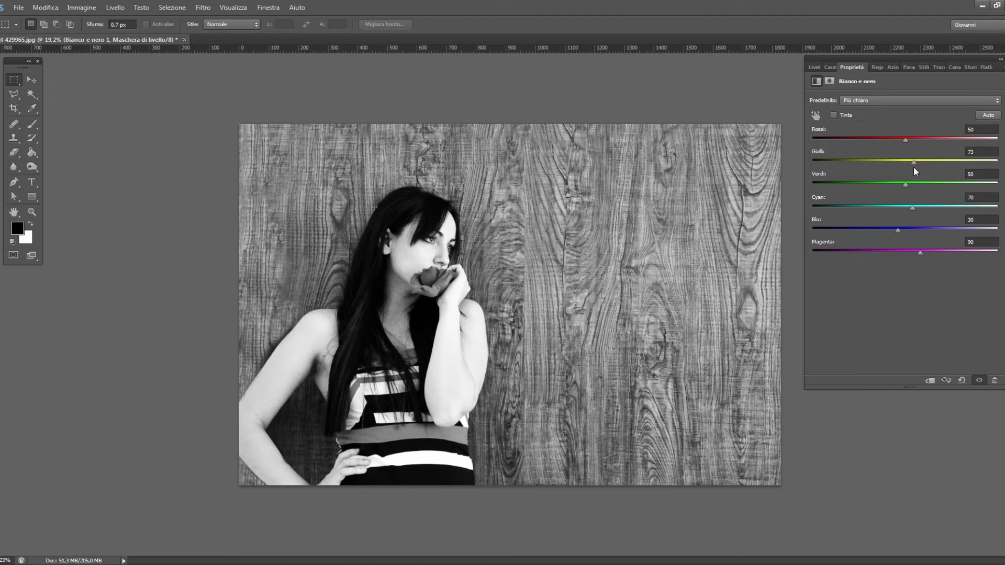
{"action": "mouse_move", "coordinate": [909, 168]}
{"action": "left_mouse_down"}
{"action": "mouse_move", "coordinate": [919, 171]}
{"action": "mouse_move", "coordinate": [896, 168]}
{"action": "left_mouse_up"}
{"action": "left_click_drag", "start_coordinate": [888, 166], "coordinate": [916, 165]}
{"action": "left_click_drag", "start_coordinate": [911, 206], "coordinate": [916, 206]}
{"action": "mouse_move", "coordinate": [906, 141]}
{"action": "left_mouse_down"}
{"action": "mouse_move", "coordinate": [884, 140]}
{"action": "mouse_move", "coordinate": [903, 140]}
{"action": "mouse_move", "coordinate": [895, 143]}
{"action": "mouse_move", "coordinate": [922, 159]}
{"action": "mouse_move", "coordinate": [888, 156]}
{"action": "mouse_move", "coordinate": [920, 162]}
{"action": "mouse_move", "coordinate": [887, 162]}
{"action": "mouse_move", "coordinate": [915, 164]}
{"action": "left_mouse_up"}
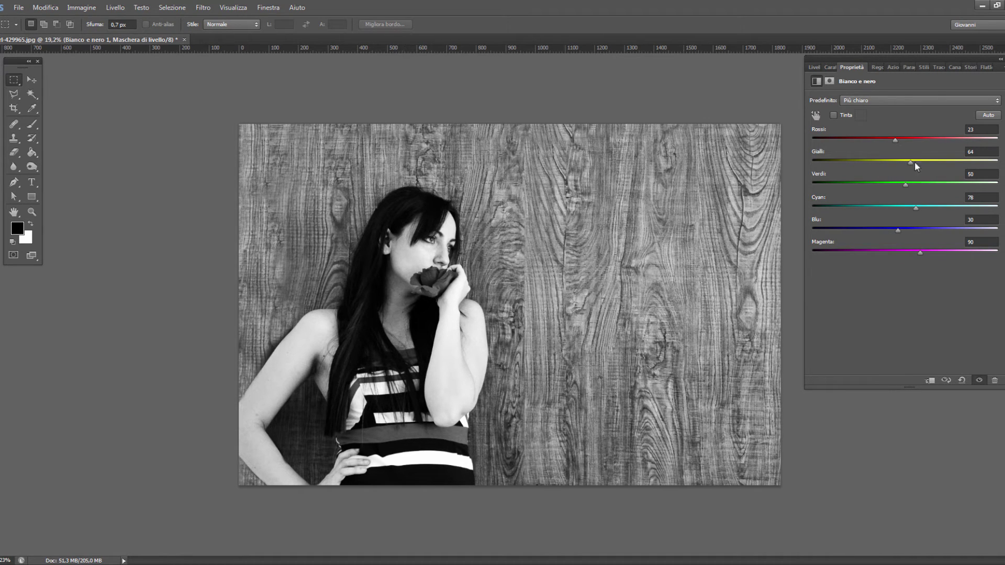
{"action": "left_click_drag", "start_coordinate": [910, 162], "coordinate": [919, 162]}
- Lower Bianco e nero 1's opacity to 30%
{"action": "left_click", "coordinate": [815, 67]}
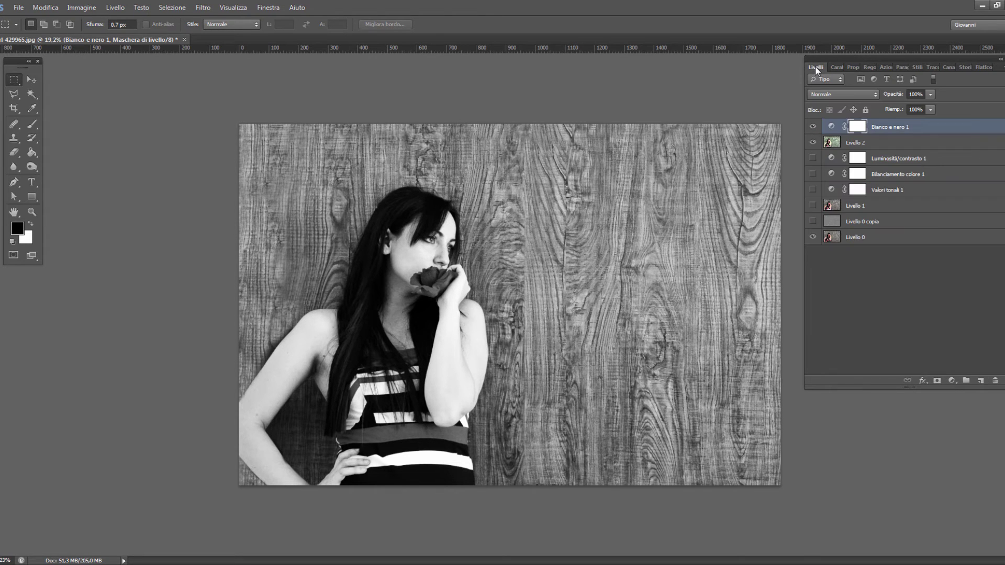
{"action": "left_click", "coordinate": [930, 94]}
{"action": "left_click_drag", "start_coordinate": [898, 106], "coordinate": [895, 108]}
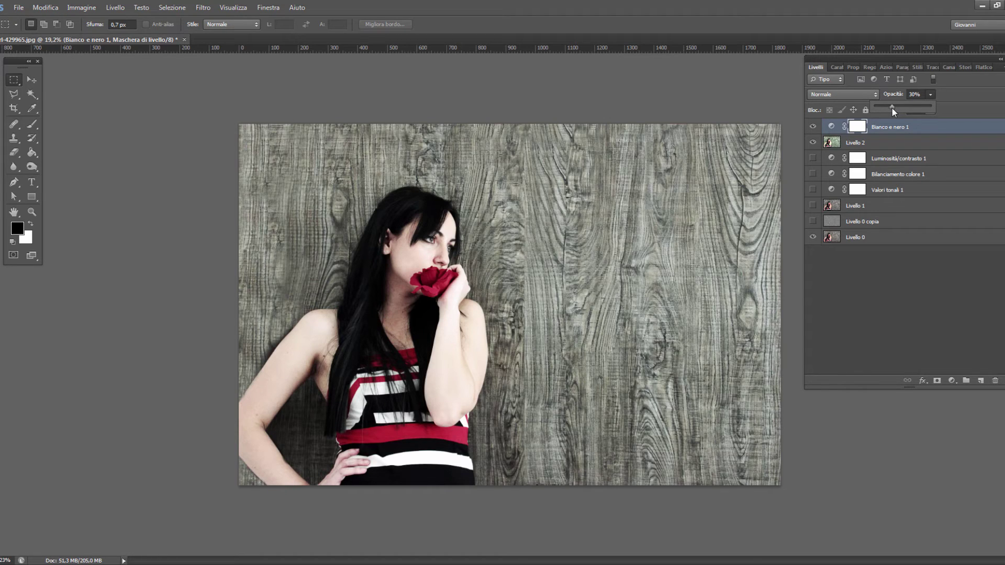
- Toggle Bianco e nero 1 on and off to compare the partly desaturated look
{"action": "left_click", "coordinate": [813, 127]}
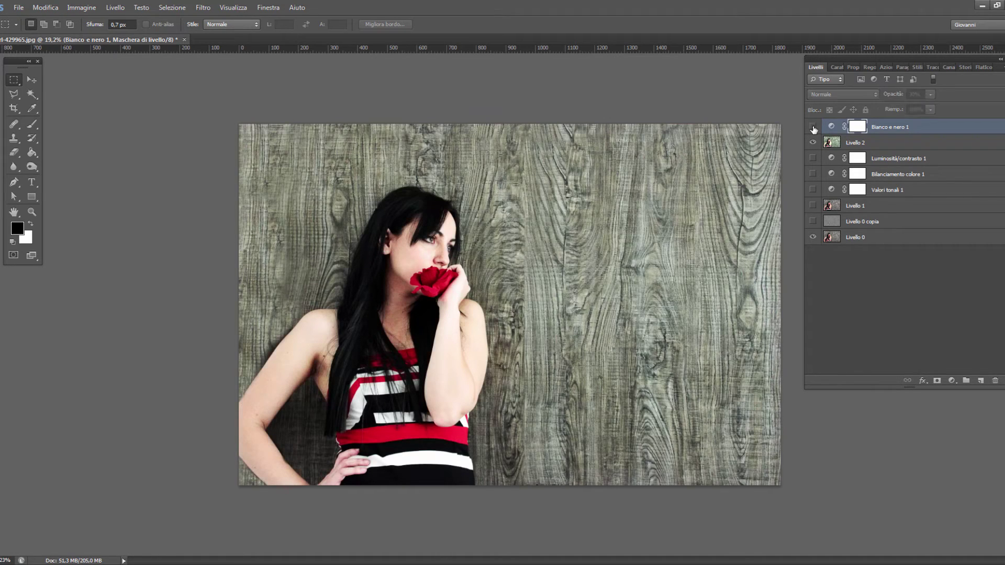
{"action": "left_click", "coordinate": [812, 127]}
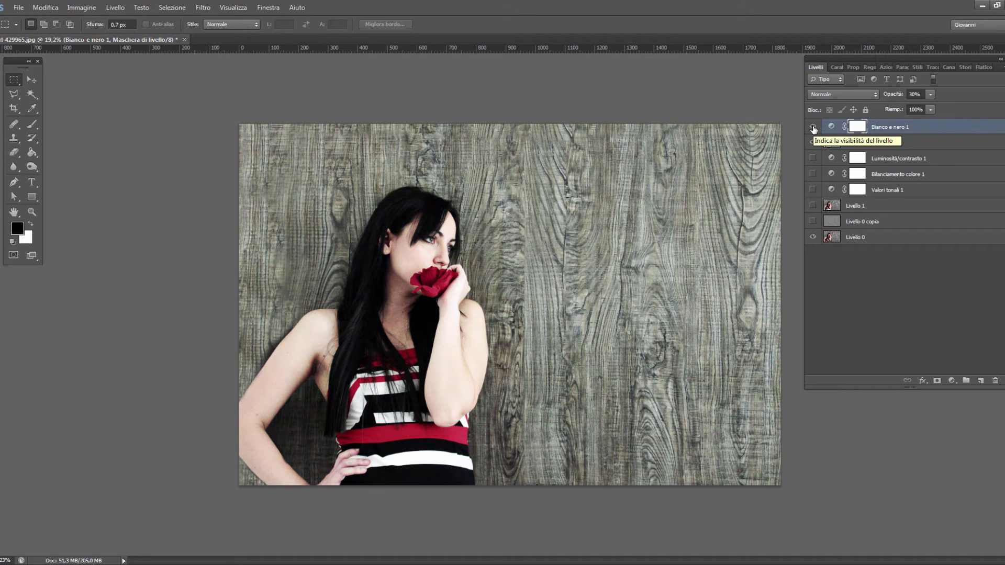
{"action": "left_click", "coordinate": [813, 127]}
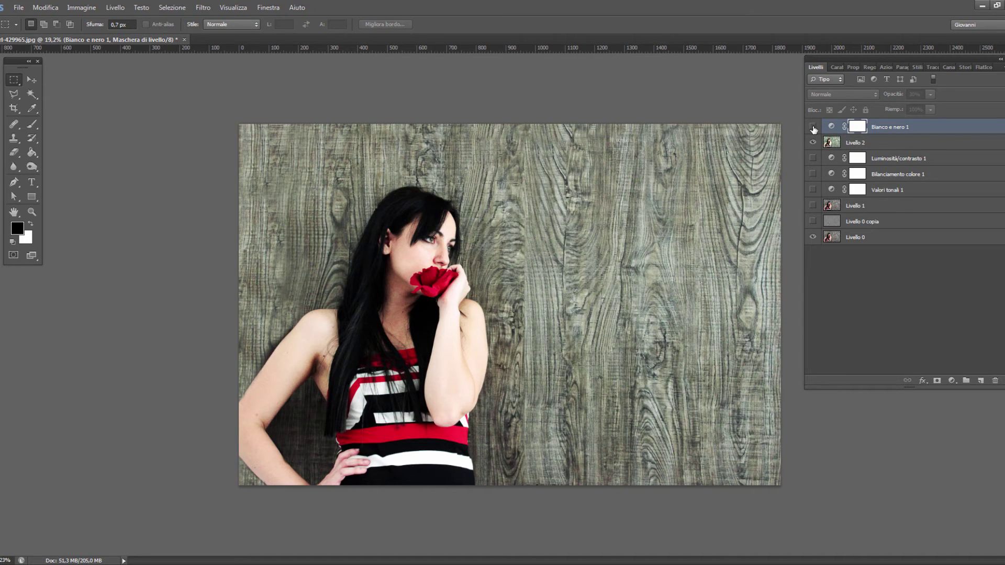
{"action": "left_click", "coordinate": [813, 128]}
{"action": "left_click", "coordinate": [813, 127]}
{"action": "left_click", "coordinate": [813, 127]}
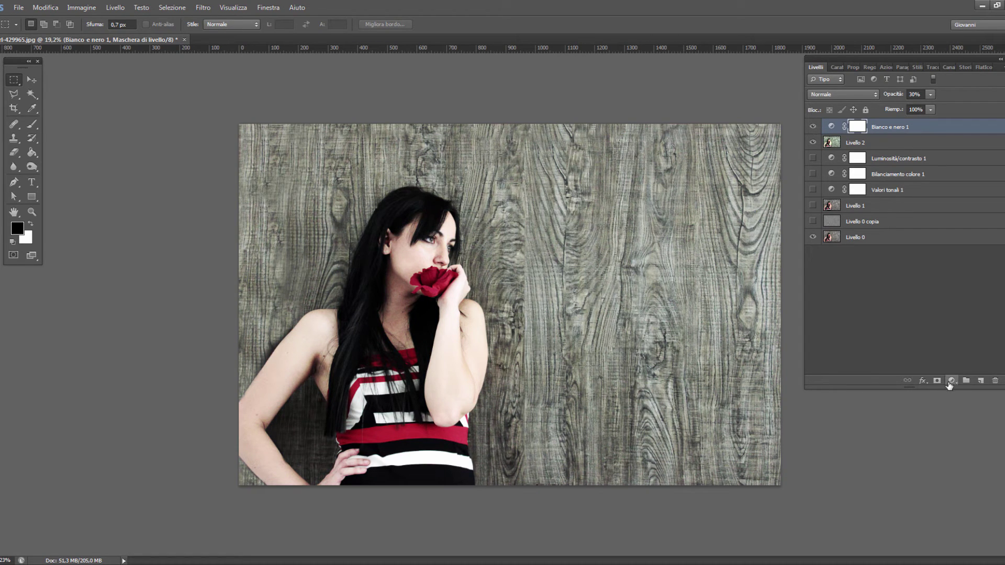
- Add Valori tonali 2 with output white at 176 and midtones at 0.76, keeping RGB
{"action": "left_click", "coordinate": [950, 384]}
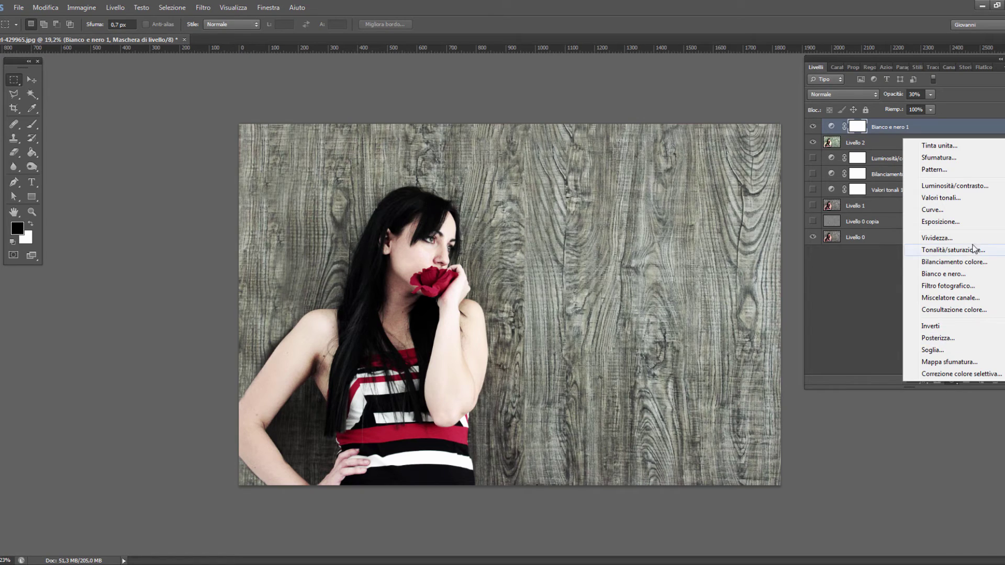
{"action": "left_click", "coordinate": [958, 200]}
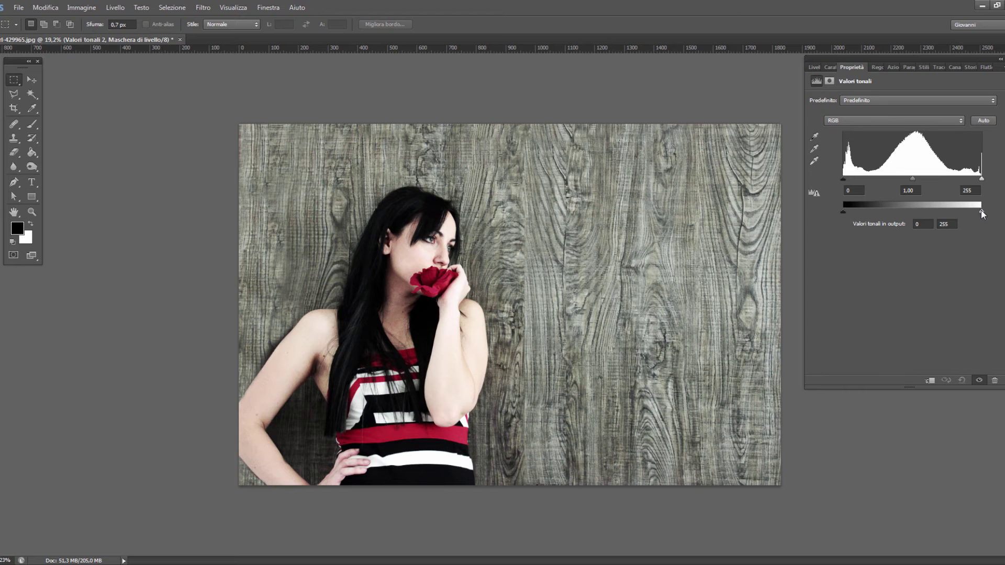
{"action": "left_click_drag", "start_coordinate": [981, 212], "coordinate": [941, 207]}
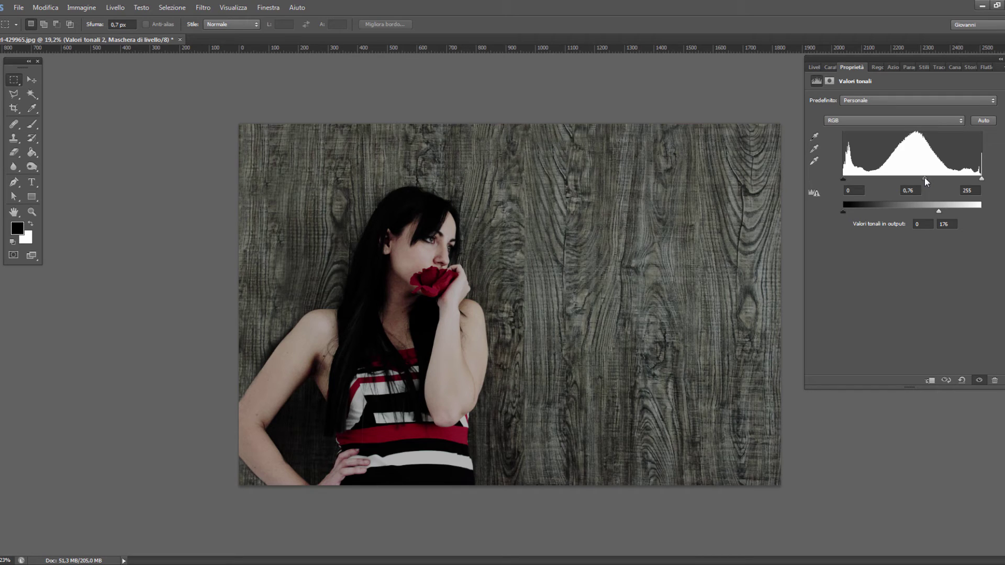
{"action": "left_click", "coordinate": [866, 123]}
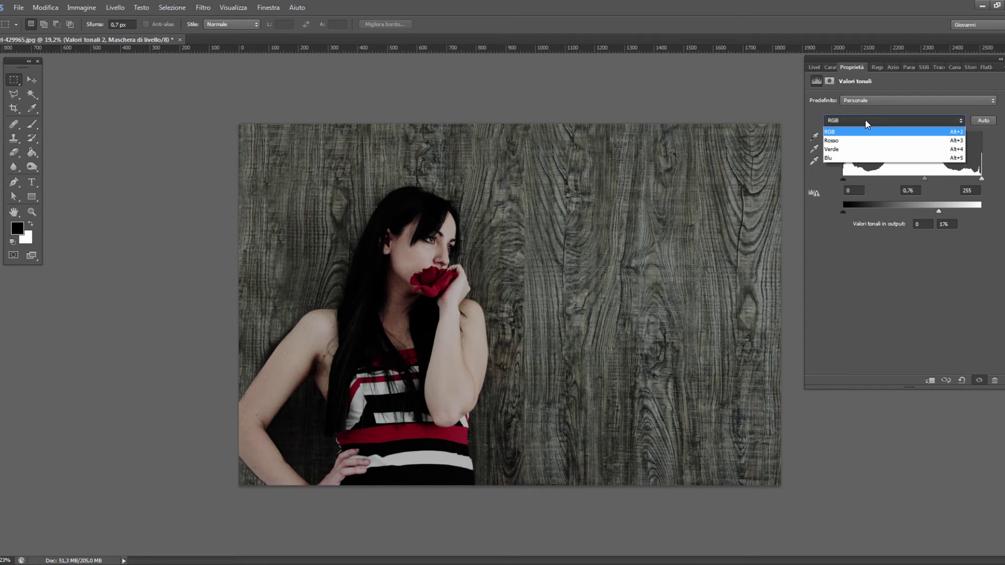
{"action": "left_click", "coordinate": [865, 120]}
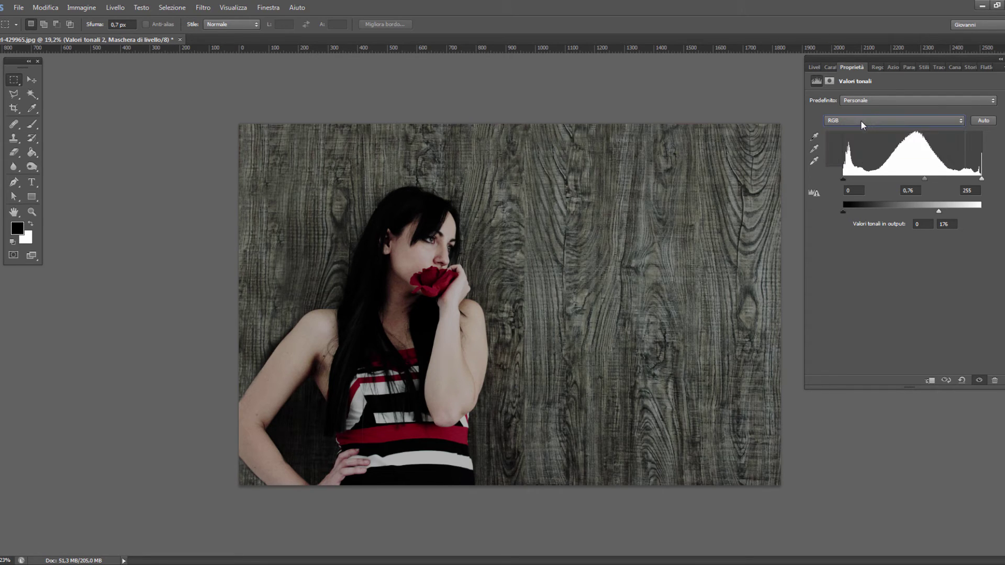
{"action": "left_click", "coordinate": [812, 67]}
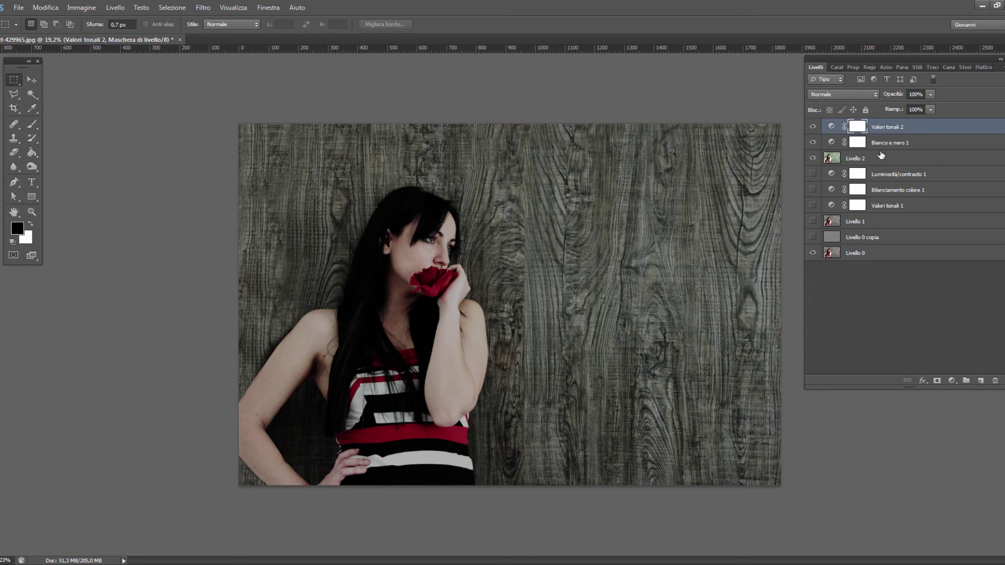
- Delete the existing Valori tonali 2 layer mask and add a fully black mask instead
{"action": "right_click", "coordinate": [856, 127]}
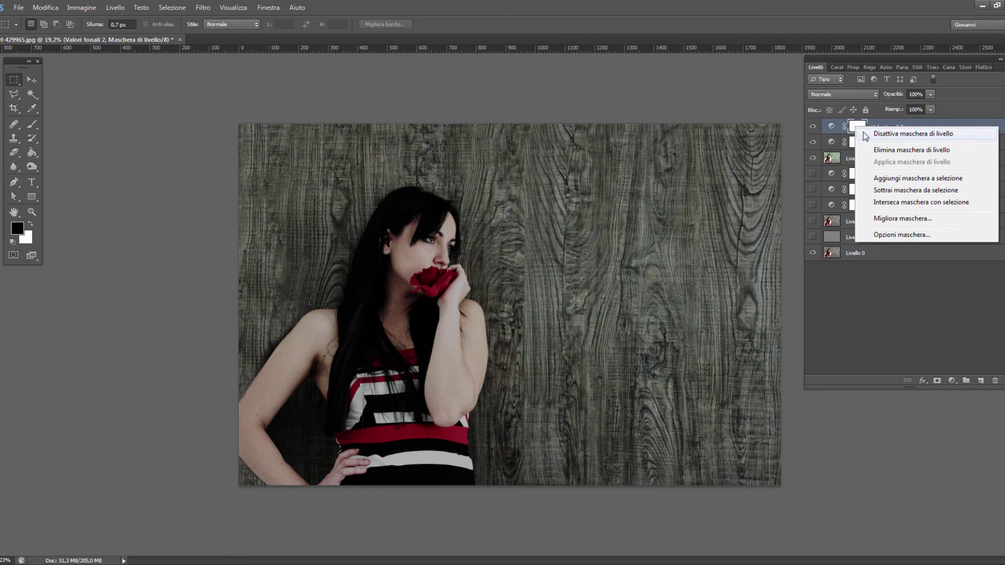
{"action": "left_click", "coordinate": [890, 150]}
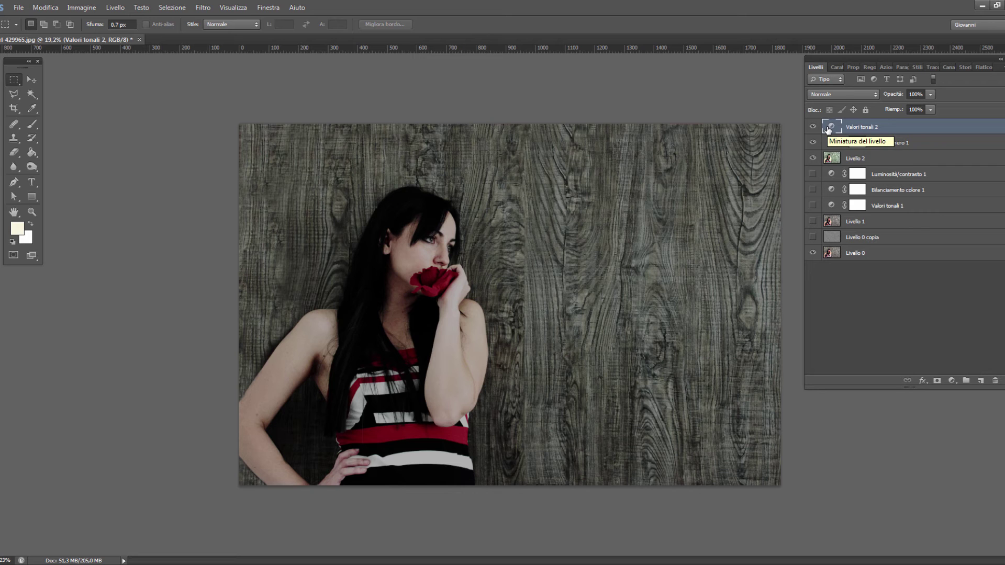
{"action": "left_click", "coordinate": [937, 380], "text": "alt"}
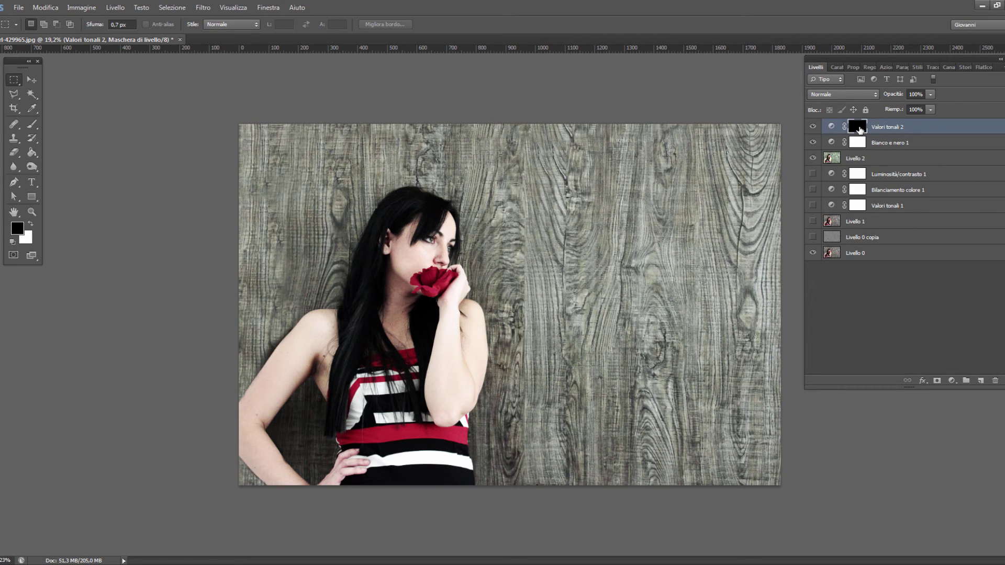
- Set up an 88 px brush with white foreground, then undo a test stroke on the cheek
{"action": "left_click", "coordinate": [31, 124]}
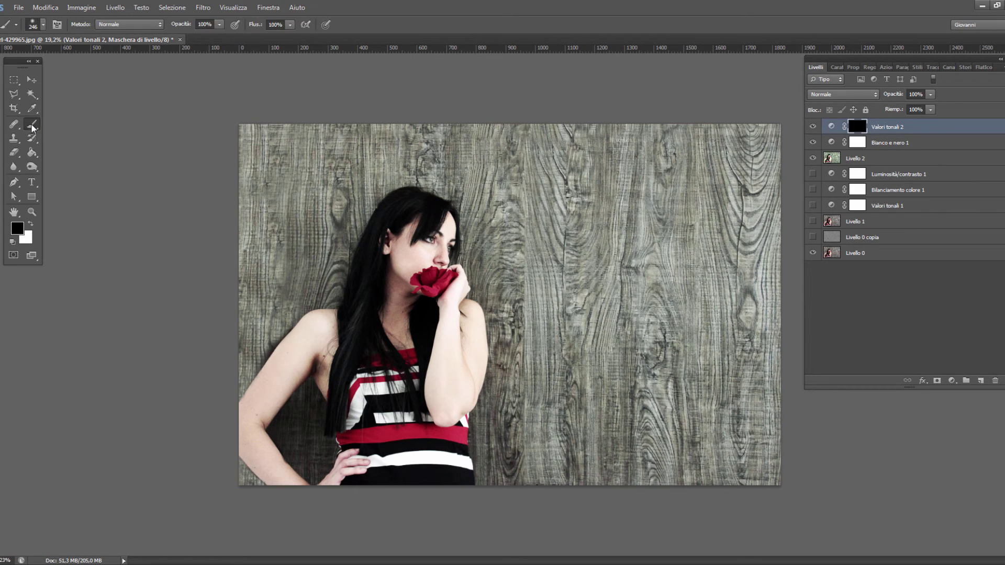
{"action": "right_click", "coordinate": [531, 186]}
{"action": "left_click", "coordinate": [30, 224]}
{"action": "mouse_move", "coordinate": [411, 268]}
{"action": "left_mouse_down"}
{"action": "mouse_move", "coordinate": [412, 258]}
{"action": "mouse_move", "coordinate": [399, 267]}
{"action": "mouse_move", "coordinate": [418, 253]}
{"action": "mouse_move", "coordinate": [414, 261]}
{"action": "left_mouse_up"}
{"action": "key", "text": "ctrl+z"}
- At 21% brush opacity, softly paint the darkening back over the rose, hand and forearm
{"action": "left_click_drag", "start_coordinate": [220, 28], "coordinate": [177, 39]}
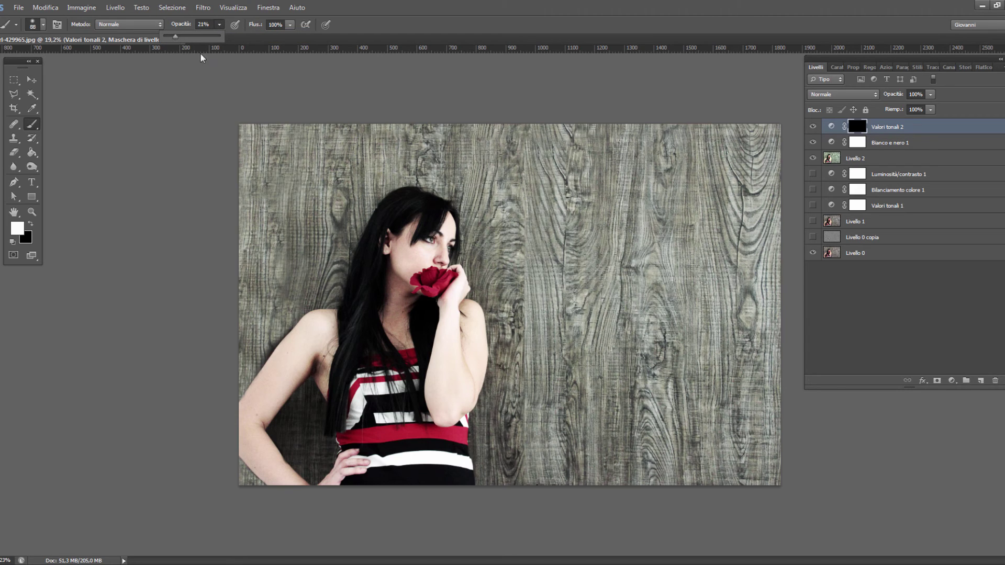
{"action": "left_click", "coordinate": [931, 94]}
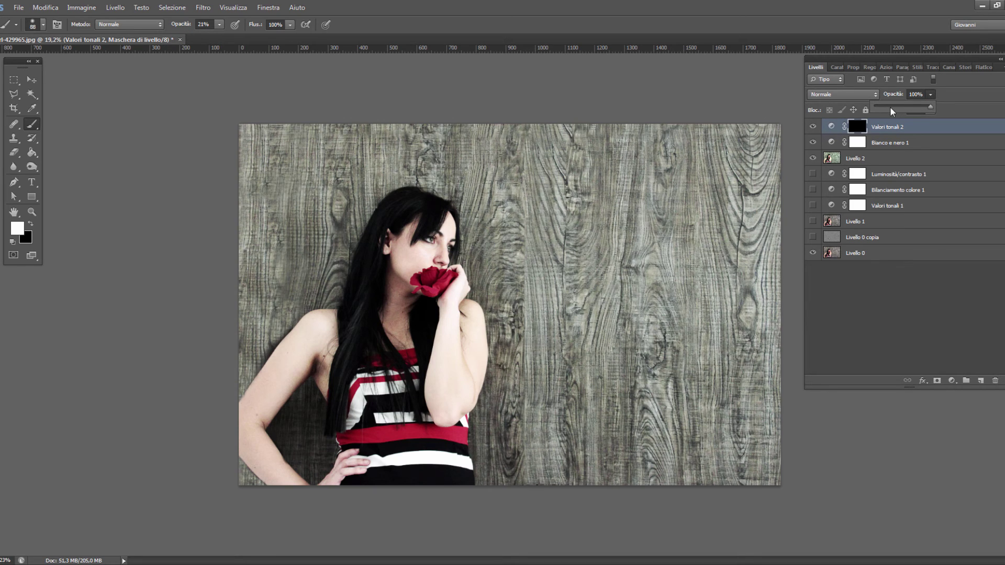
{"action": "left_click", "coordinate": [952, 93]}
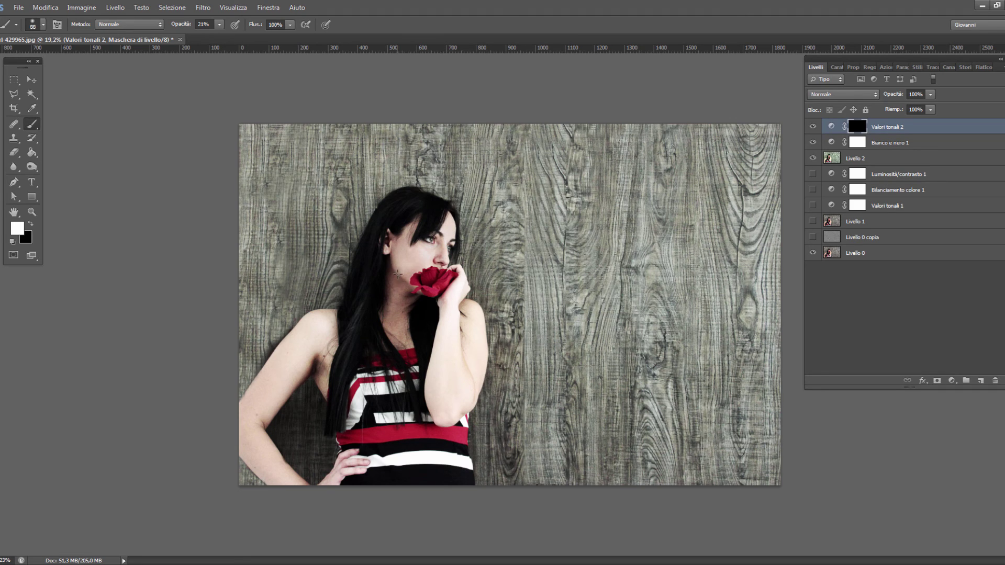
{"action": "mouse_move", "coordinate": [398, 274]}
{"action": "left_mouse_down"}
{"action": "mouse_move", "coordinate": [449, 296]}
{"action": "mouse_move", "coordinate": [464, 287]}
{"action": "mouse_move", "coordinate": [459, 270]}
{"action": "mouse_move", "coordinate": [446, 366]}
{"action": "mouse_move", "coordinate": [456, 359]}
{"action": "mouse_move", "coordinate": [443, 338]}
{"action": "mouse_move", "coordinate": [441, 397]}
{"action": "mouse_move", "coordinate": [433, 361]}
{"action": "mouse_move", "coordinate": [429, 377]}
{"action": "mouse_move", "coordinate": [449, 426]}
{"action": "mouse_move", "coordinate": [460, 392]}
{"action": "mouse_move", "coordinate": [453, 306]}
{"action": "mouse_move", "coordinate": [463, 395]}
{"action": "mouse_move", "coordinate": [473, 361]}
{"action": "mouse_move", "coordinate": [468, 322]}
{"action": "left_mouse_up"}
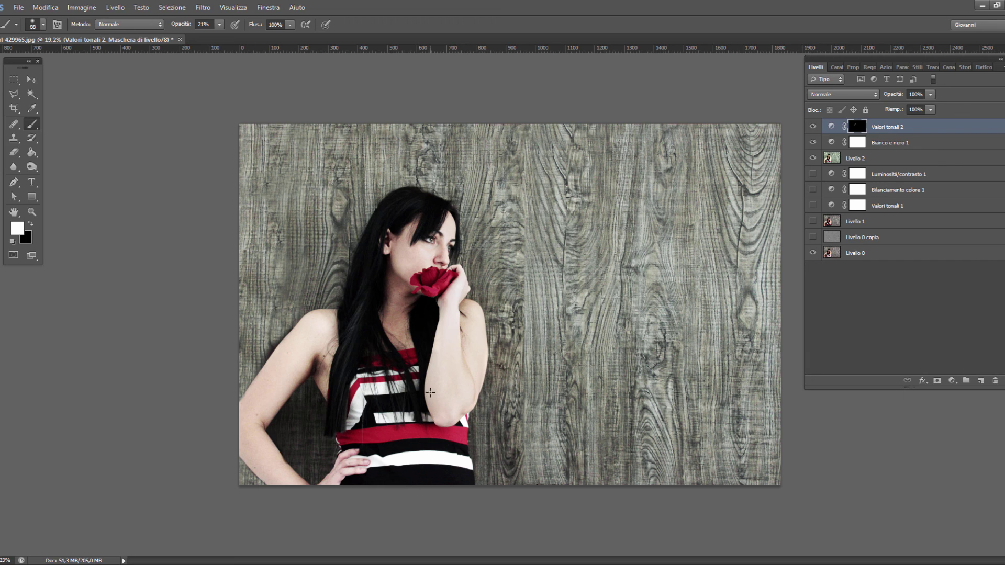
{"action": "left_click_drag", "start_coordinate": [430, 393], "coordinate": [437, 366]}
- Zoom in to toggle Valori tonali 2 on and off, then multi-select it with Bianco e nero 1 and Livello 2
{"action": "key", "text": "ctrl+plus"}
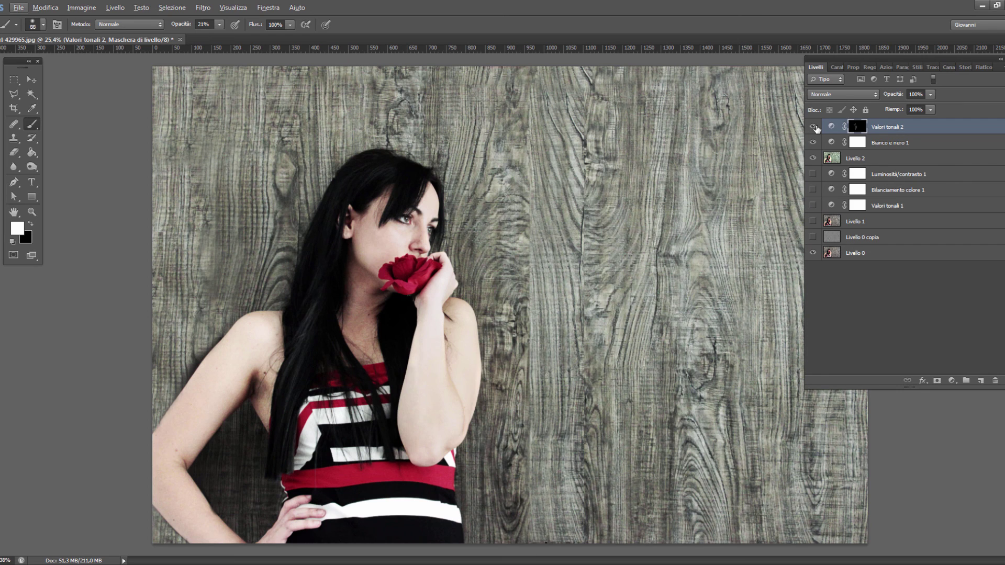
{"action": "left_click", "coordinate": [814, 127]}
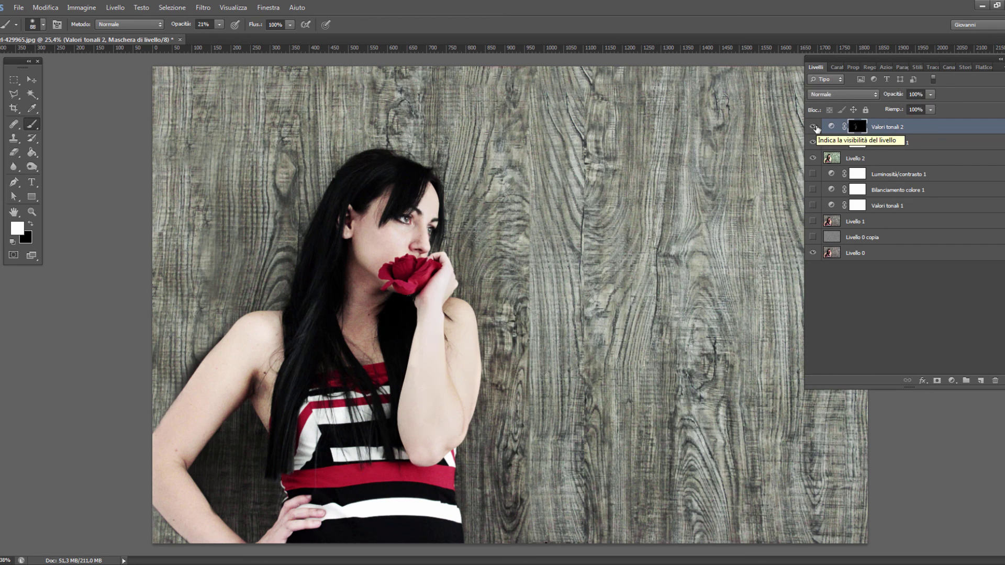
{"action": "left_click", "coordinate": [814, 128]}
{"action": "key", "text": "ctrl+minus"}
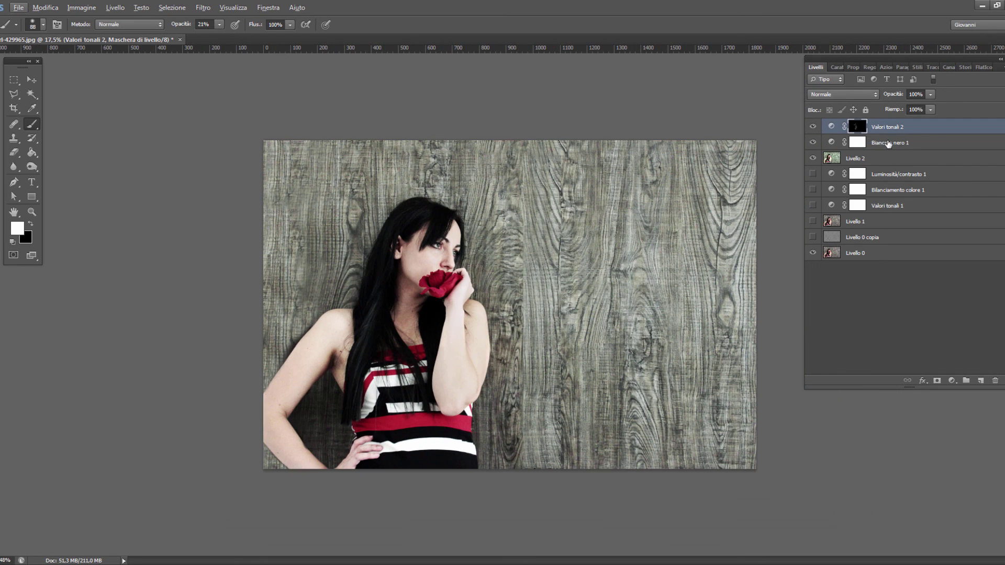
{"action": "left_click", "coordinate": [889, 143], "text": "shift"}
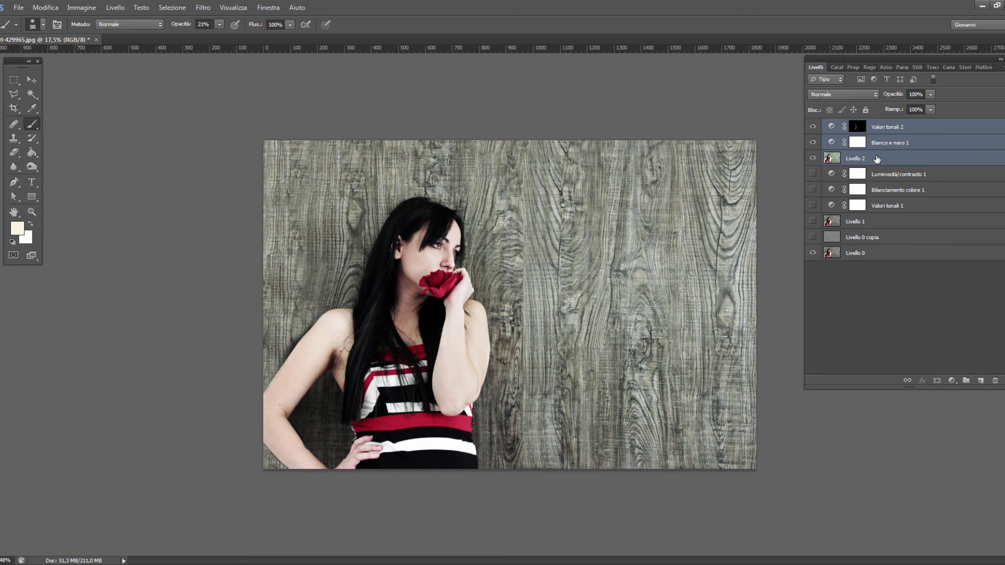
- Stamp all visible layers into Livello 3 with Ctrl+Alt+Shift+E, toggling its visibility twice to compare
{"action": "key", "text": "ctrl+shift+alt+e"}
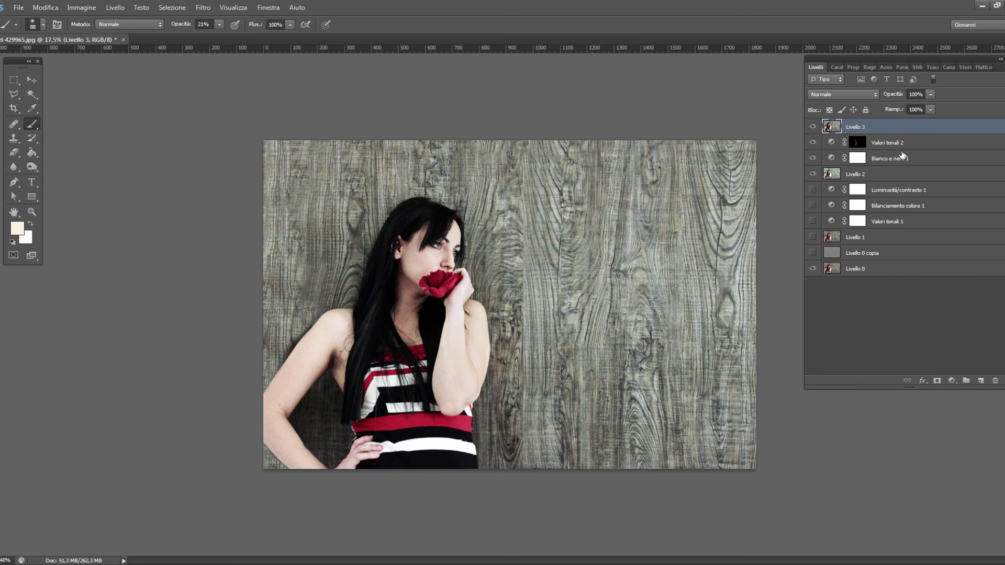
{"action": "left_click", "coordinate": [813, 127]}
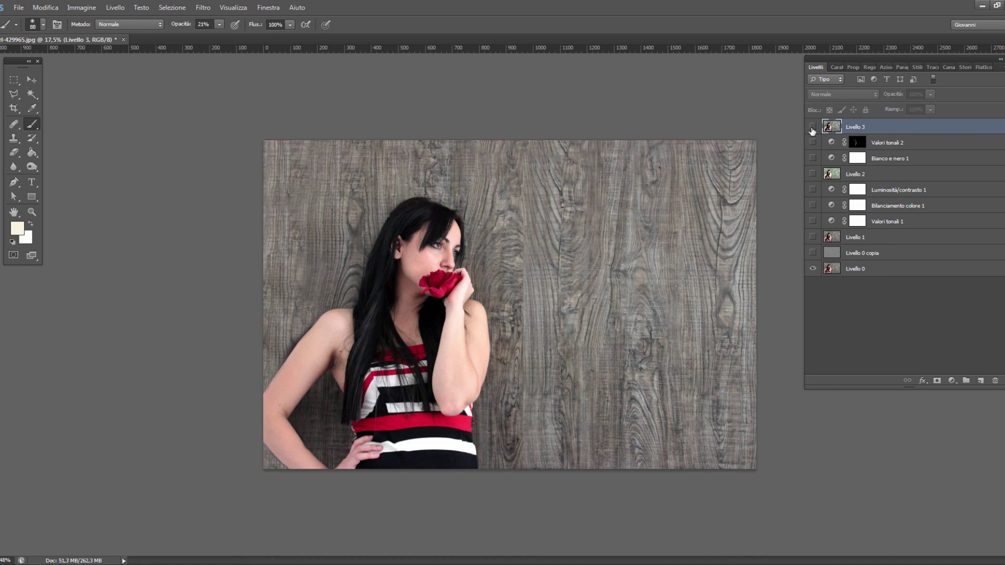
{"action": "left_click", "coordinate": [813, 128]}
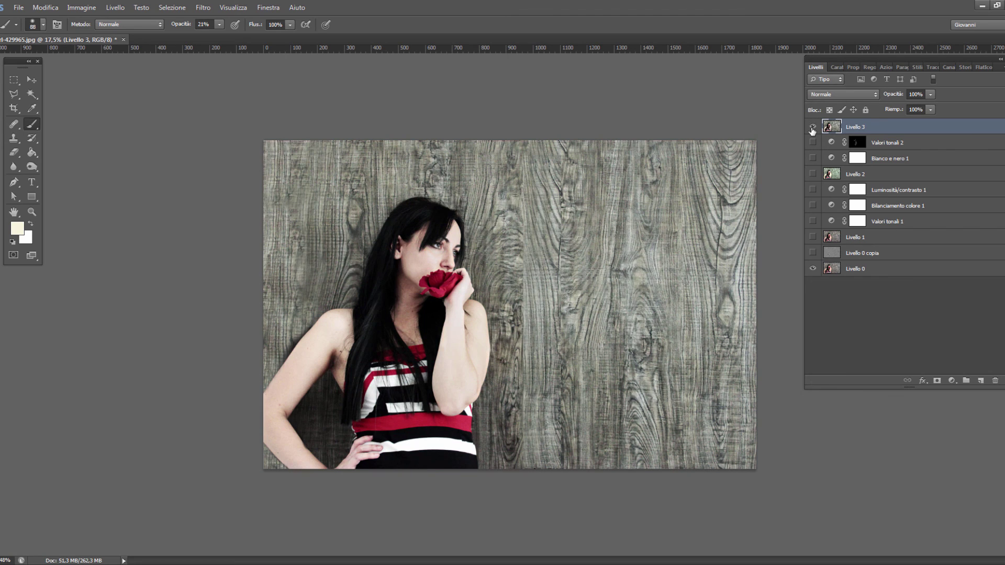
{"action": "left_click", "coordinate": [813, 128]}
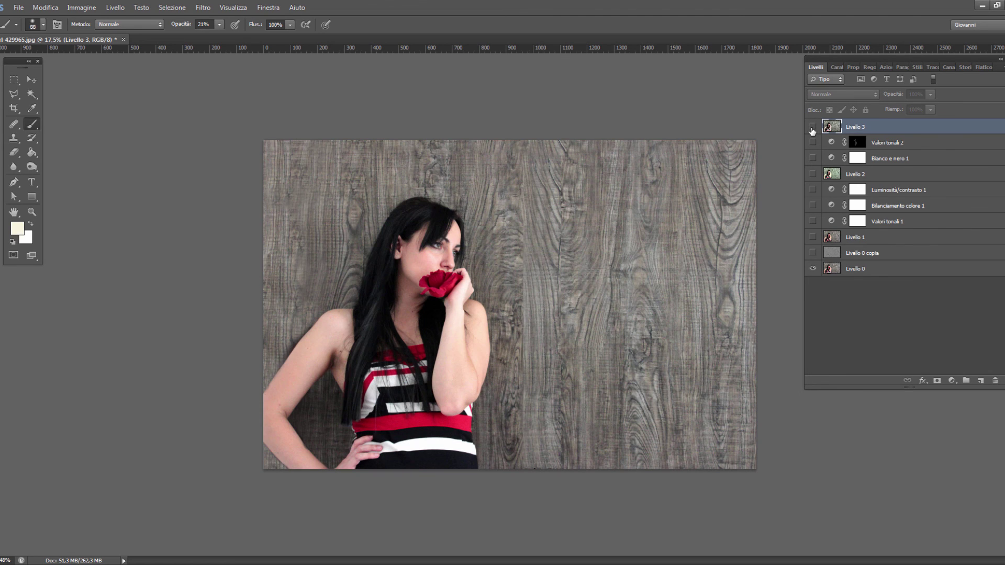
{"action": "left_click", "coordinate": [812, 128]}
{"action": "scroll", "coordinate": [629, 311], "scroll_direction": "up", "scroll_amount": 1}
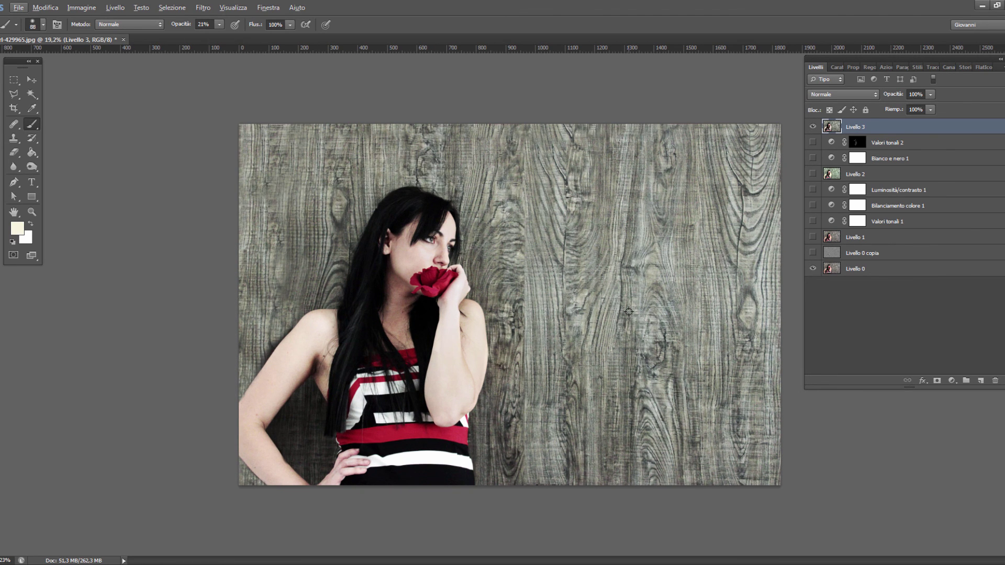